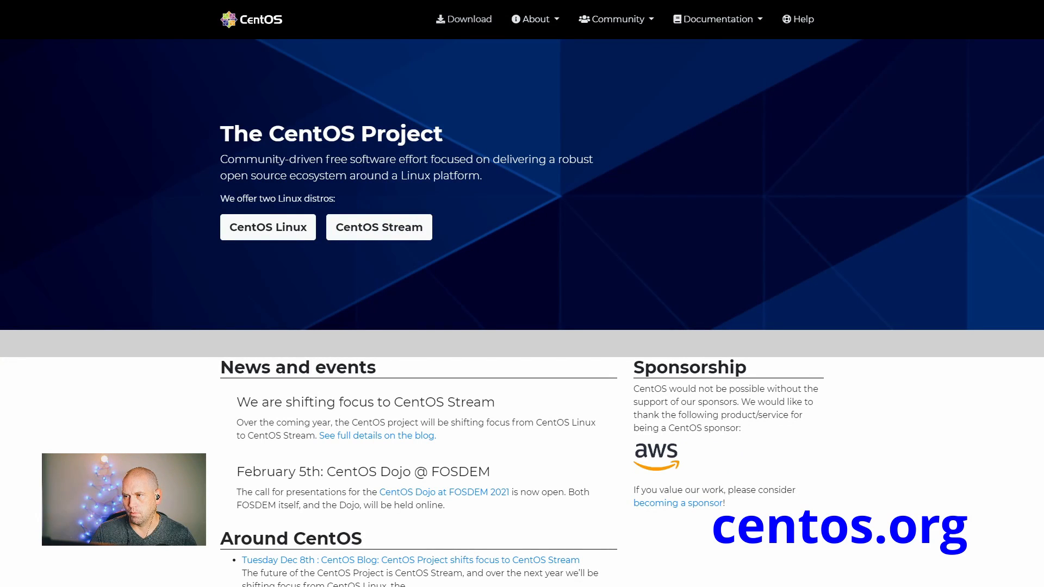
Open the hoobly mirror's CentOS Linux 8 x86_64 ISO folder from the CentOS.org downloads
{"action": "left_click", "coordinate": [268, 227]}
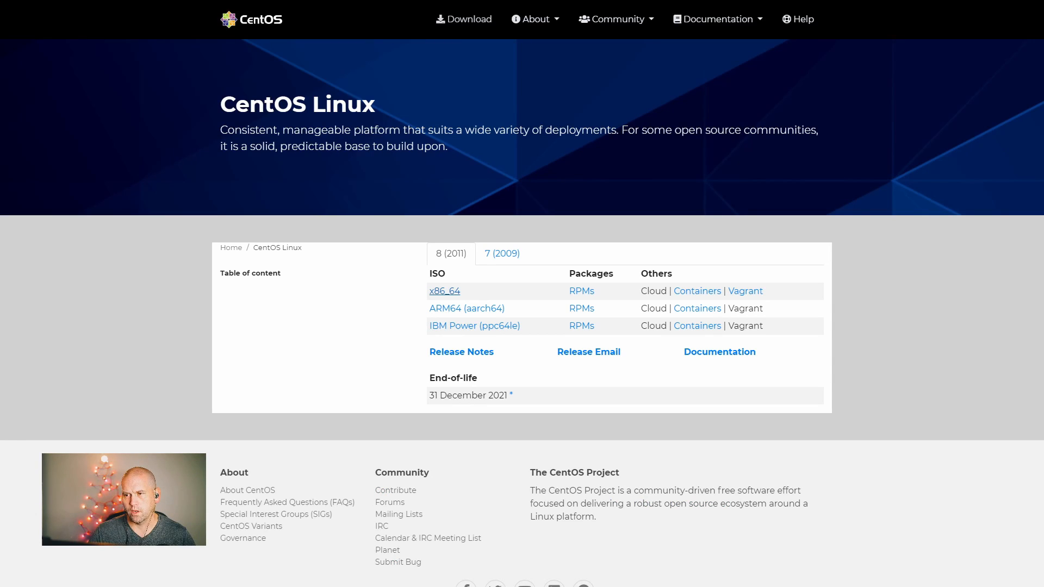
{"action": "left_click", "coordinate": [445, 291]}
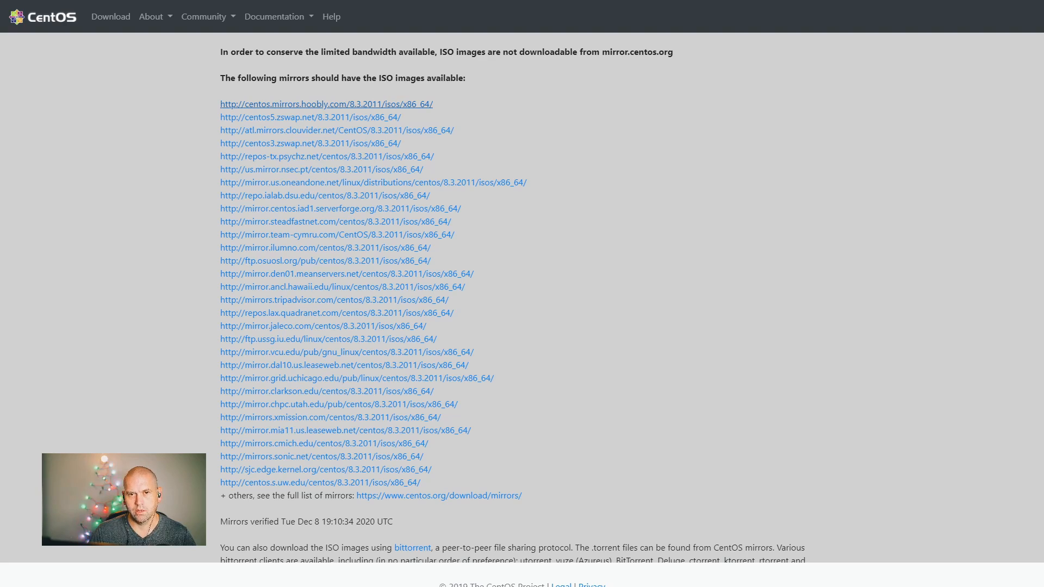
{"action": "left_click", "coordinate": [326, 104]}
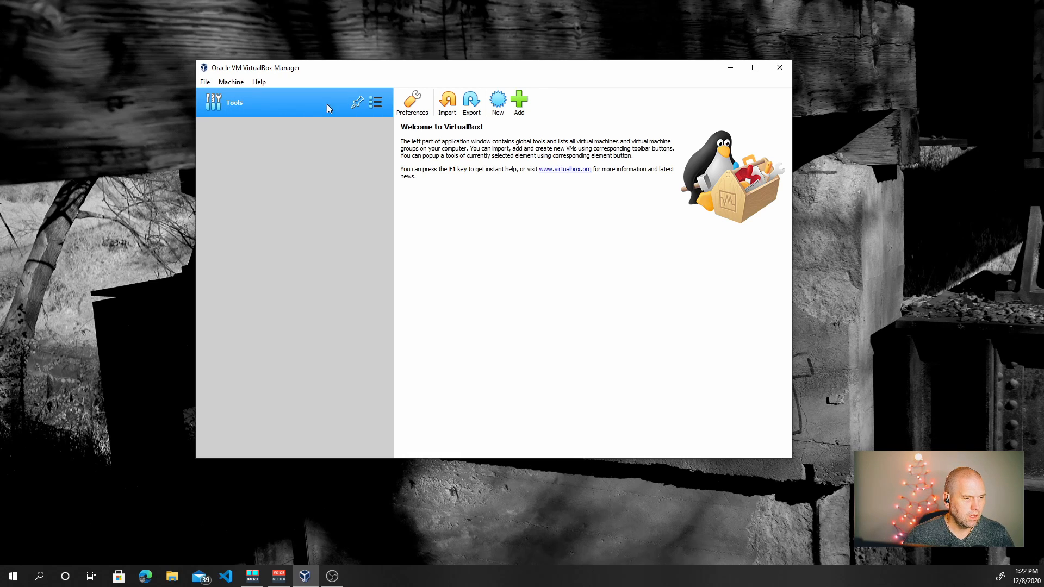
Add CentOS-8.3.2011-x86_64-dvd1.iso to the Virtual Media Manager's optical disks, then close it
{"action": "left_click", "coordinate": [205, 84]}
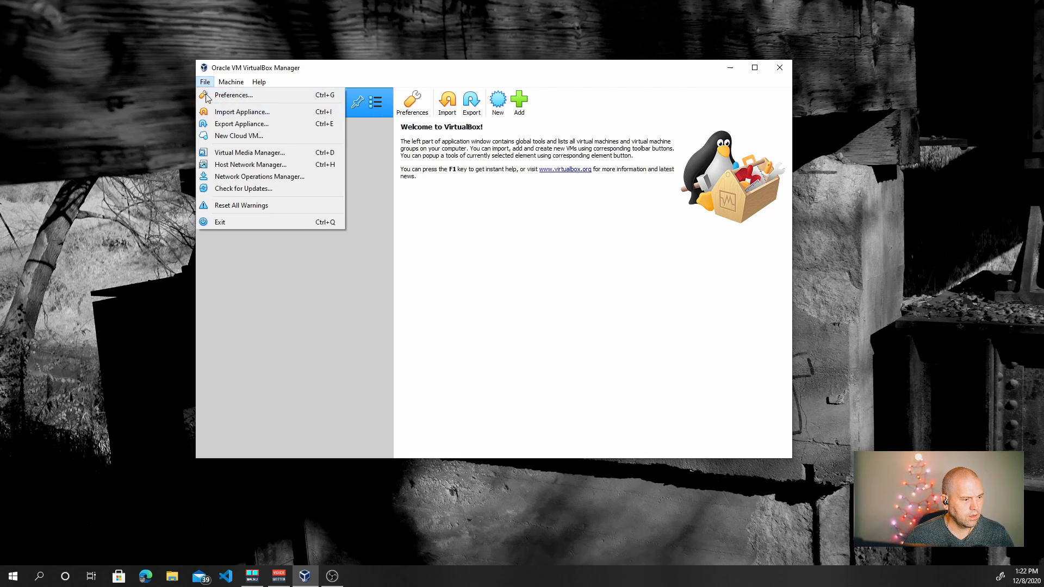
{"action": "left_click", "coordinate": [221, 155]}
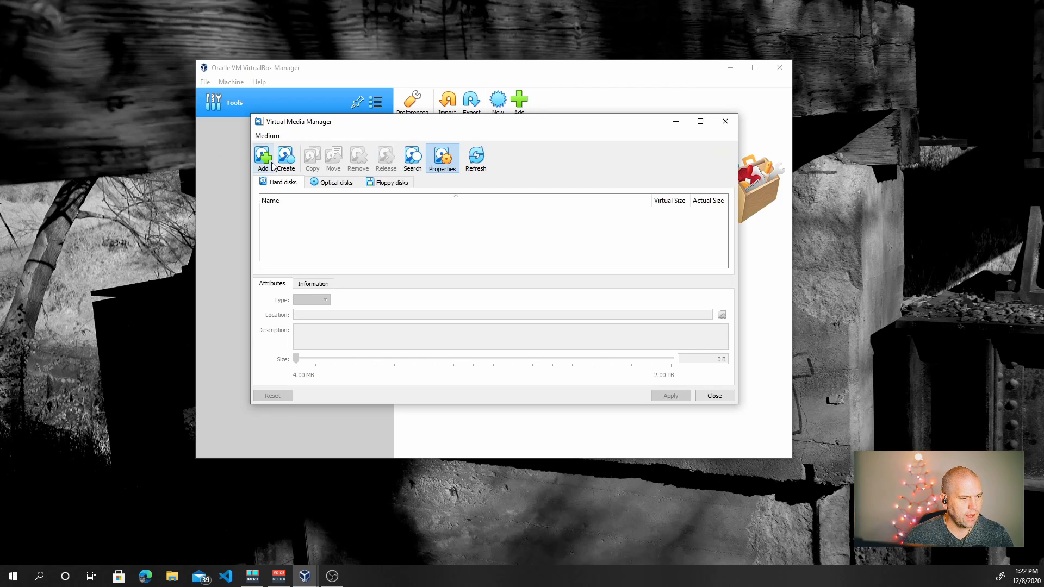
{"action": "left_click", "coordinate": [329, 183]}
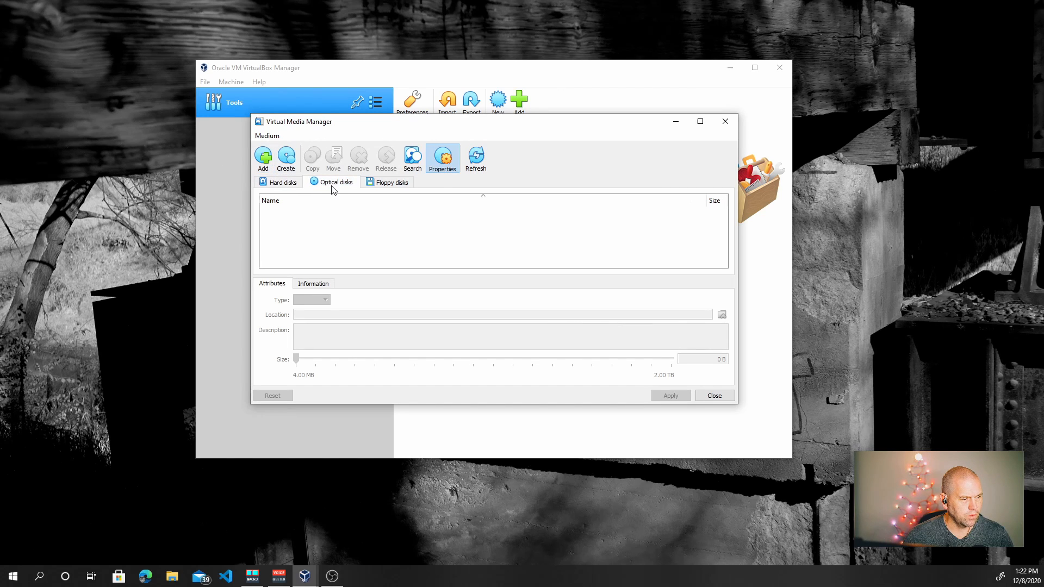
{"action": "left_click", "coordinate": [263, 157]}
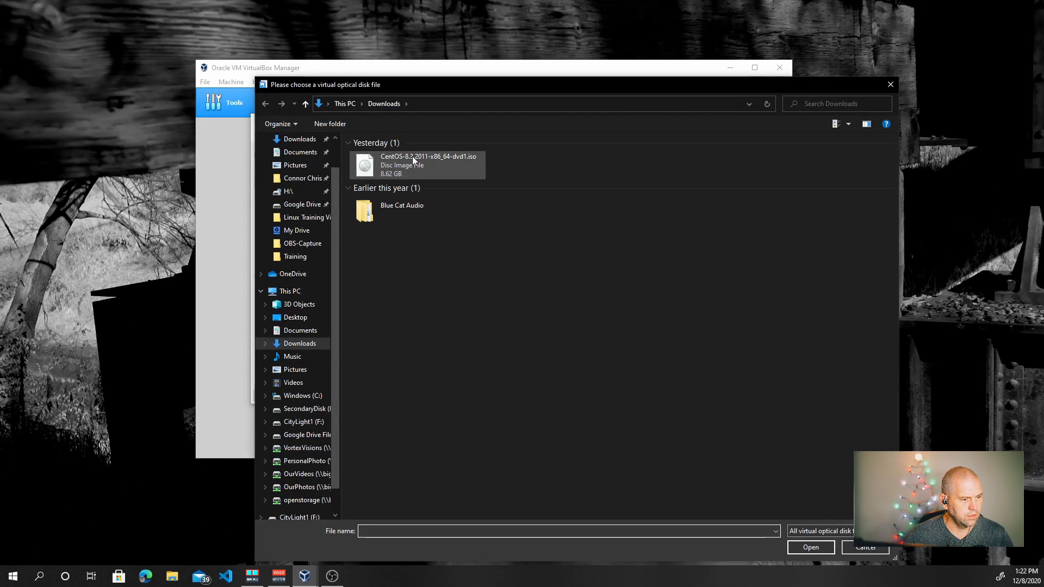
{"action": "left_click", "coordinate": [429, 169]}
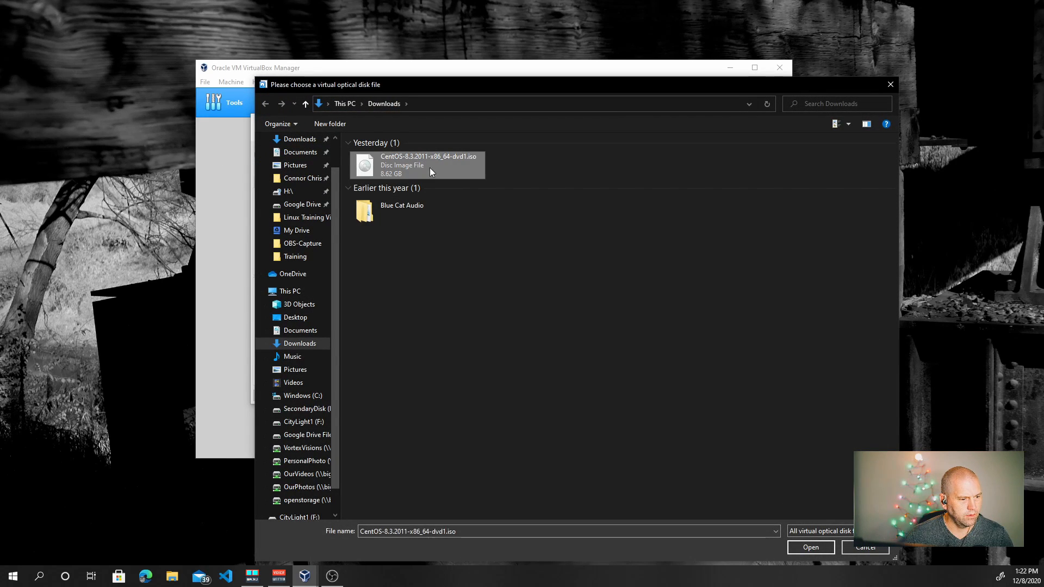
{"action": "left_click", "coordinate": [810, 548]}
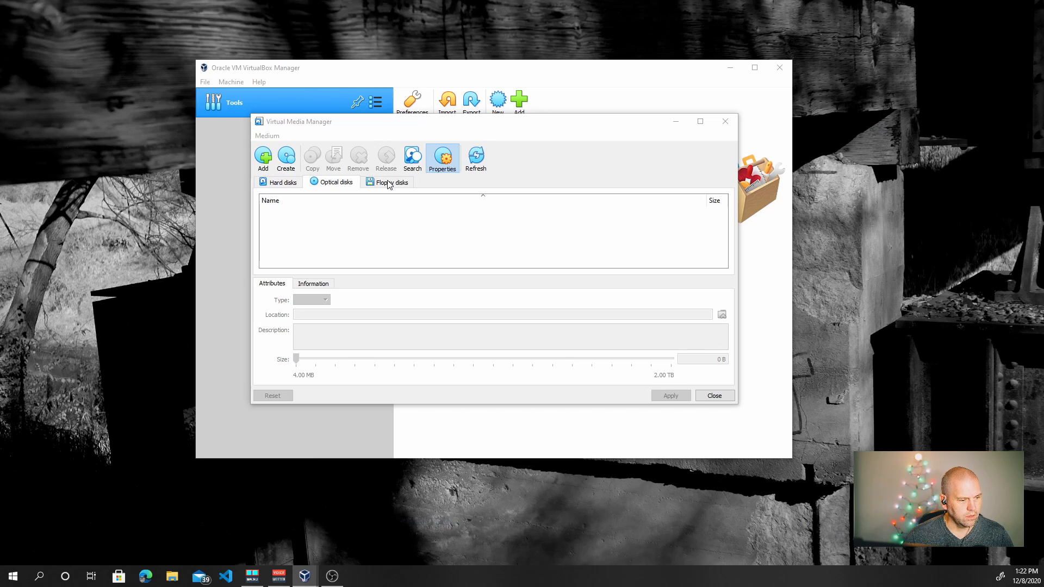
{"action": "left_click", "coordinate": [275, 184]}
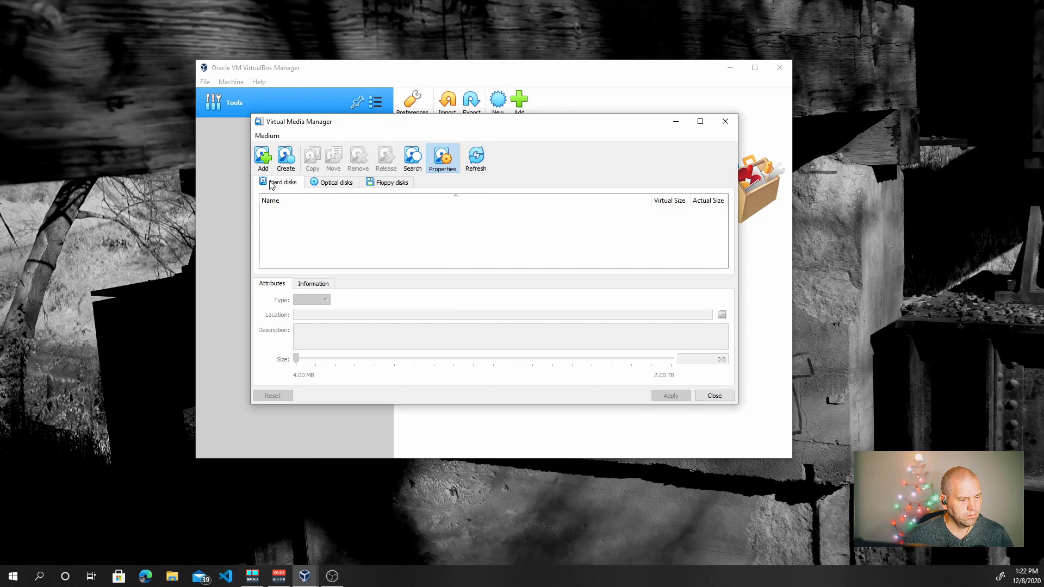
{"action": "left_click", "coordinate": [330, 184]}
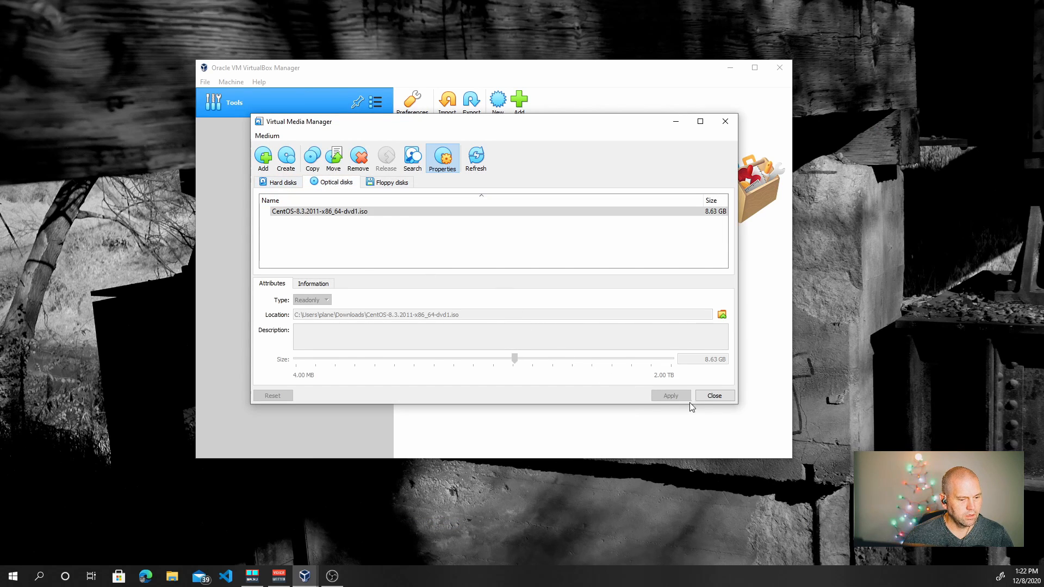
{"action": "left_click", "coordinate": [714, 395]}
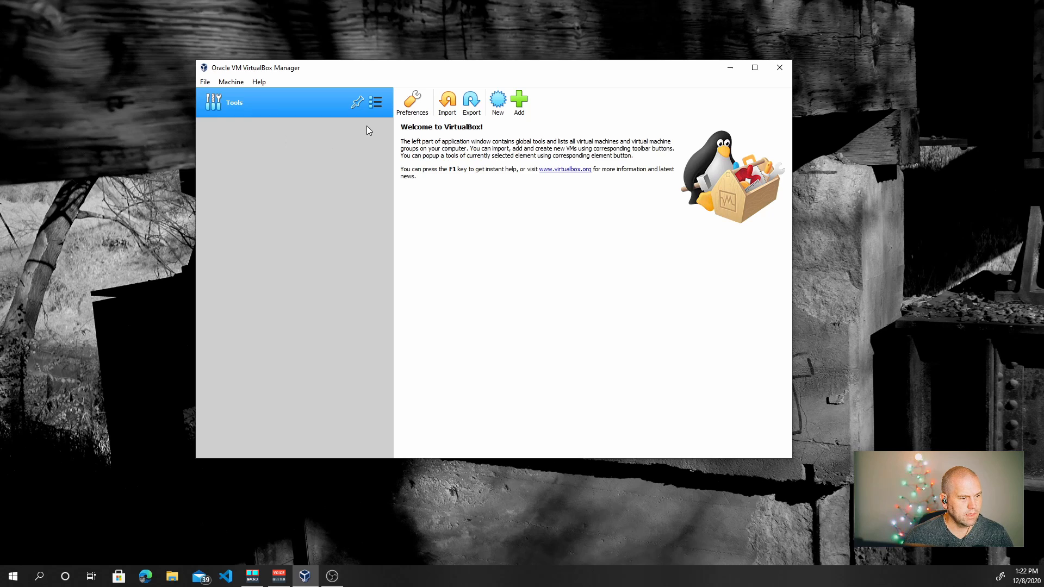
Create a new Linux Red Hat (64-bit) VM named CentOS with 2048 MB of memory
{"action": "left_click", "coordinate": [498, 101]}
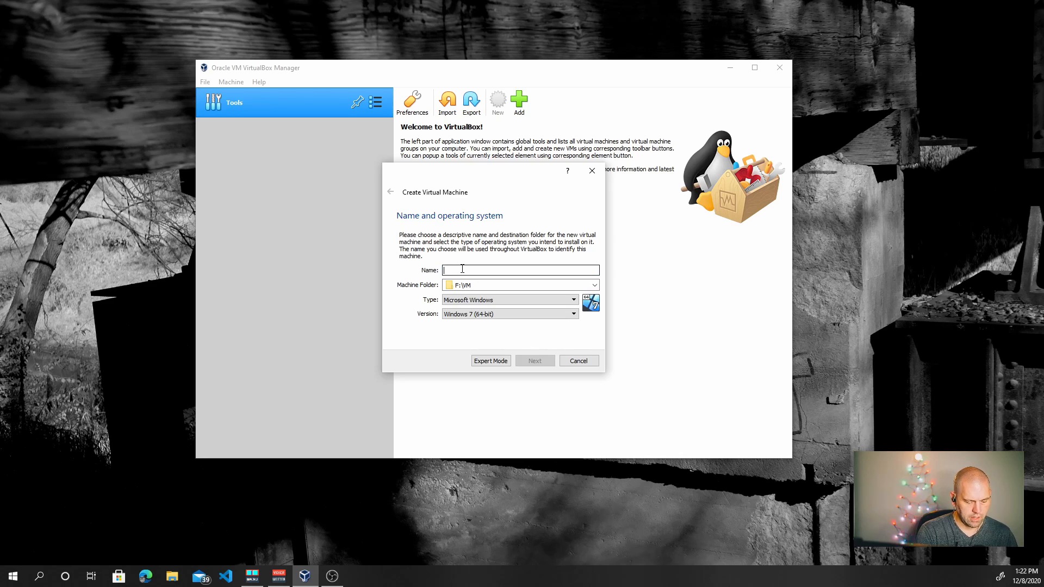
{"action": "type", "text": "CentOS8"}
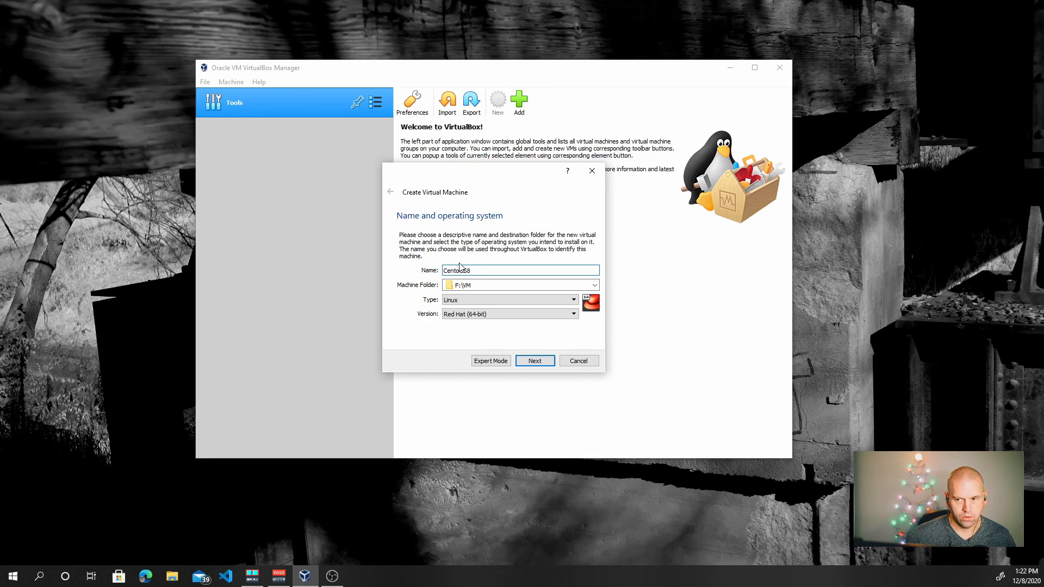
{"action": "left_click", "coordinate": [472, 300]}
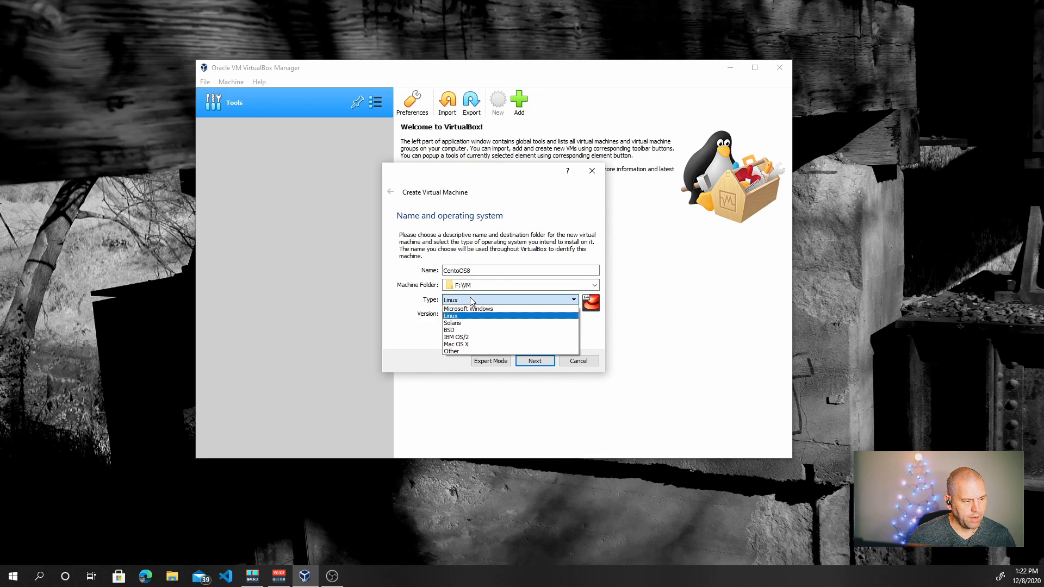
{"action": "left_click", "coordinate": [472, 301]}
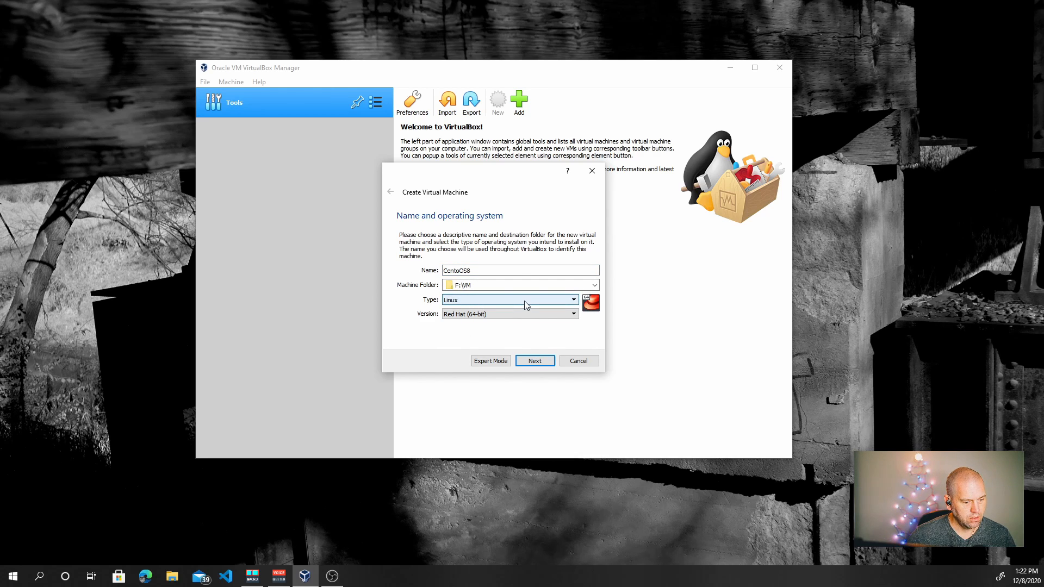
{"action": "left_click", "coordinate": [534, 361]}
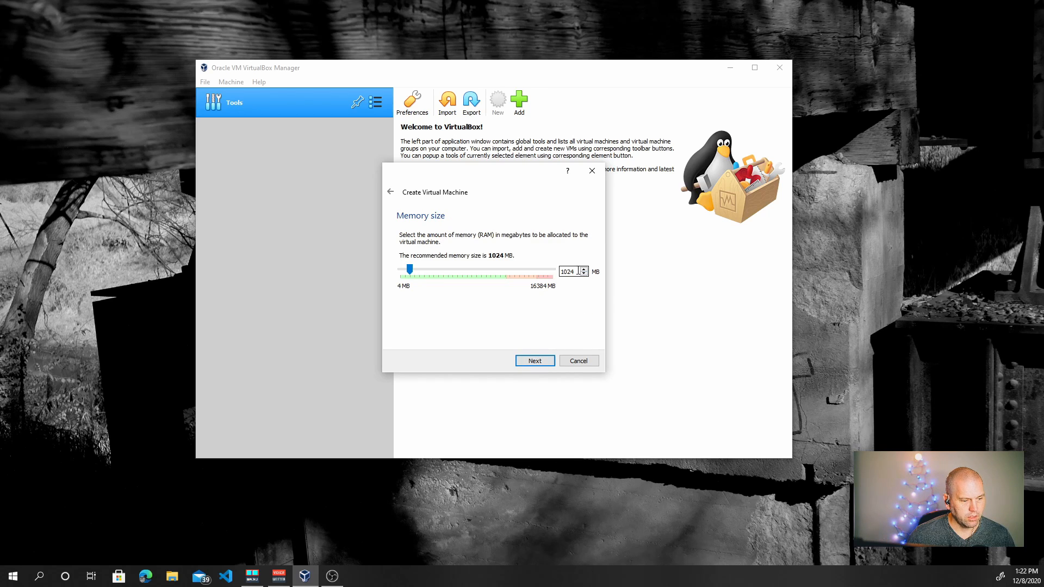
{"action": "left_click_drag", "start_coordinate": [577, 271], "coordinate": [553, 275]}
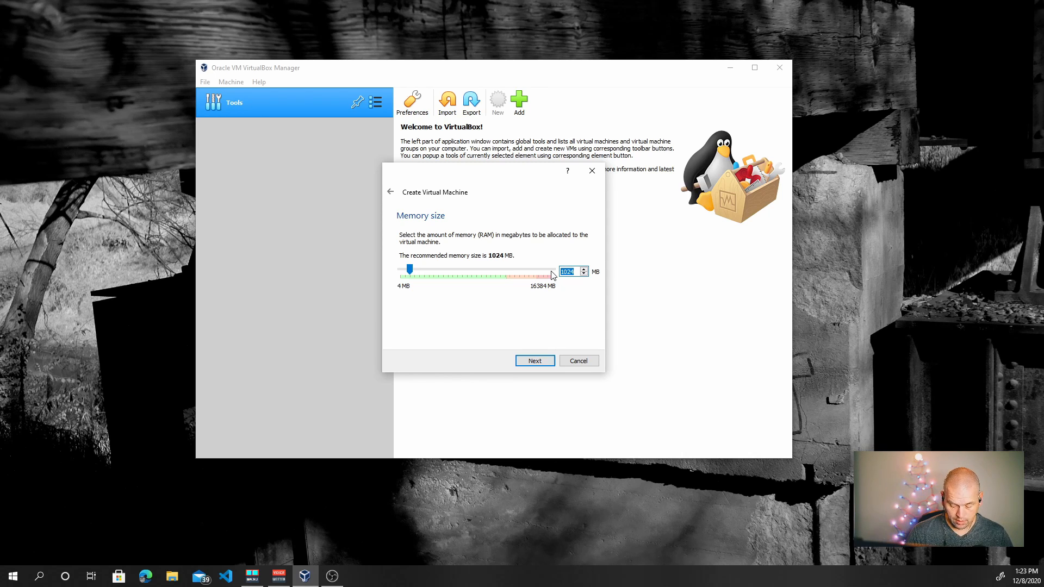
{"action": "type", "text": "2048"}
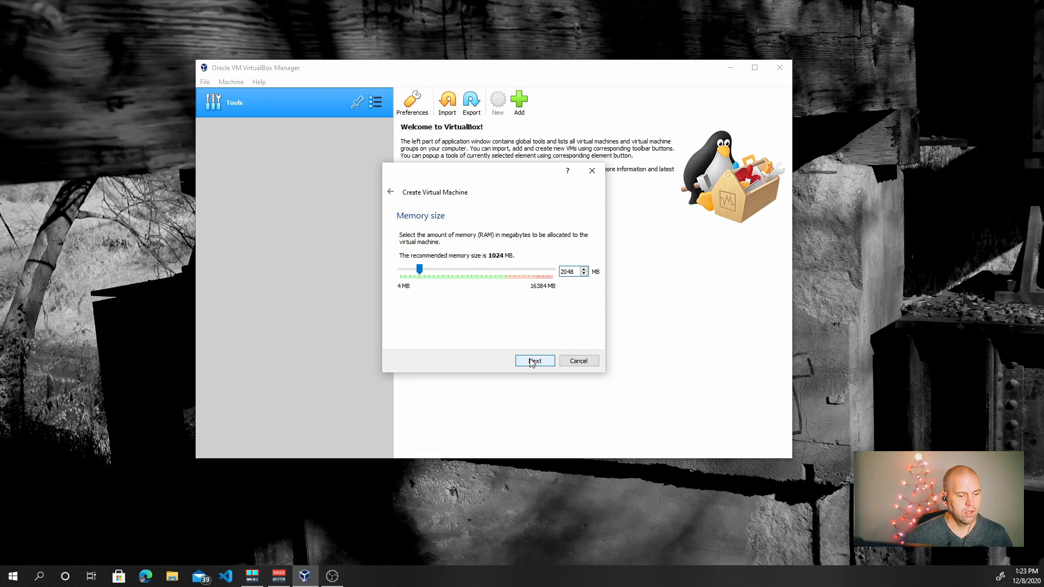
{"action": "left_click", "coordinate": [533, 362]}
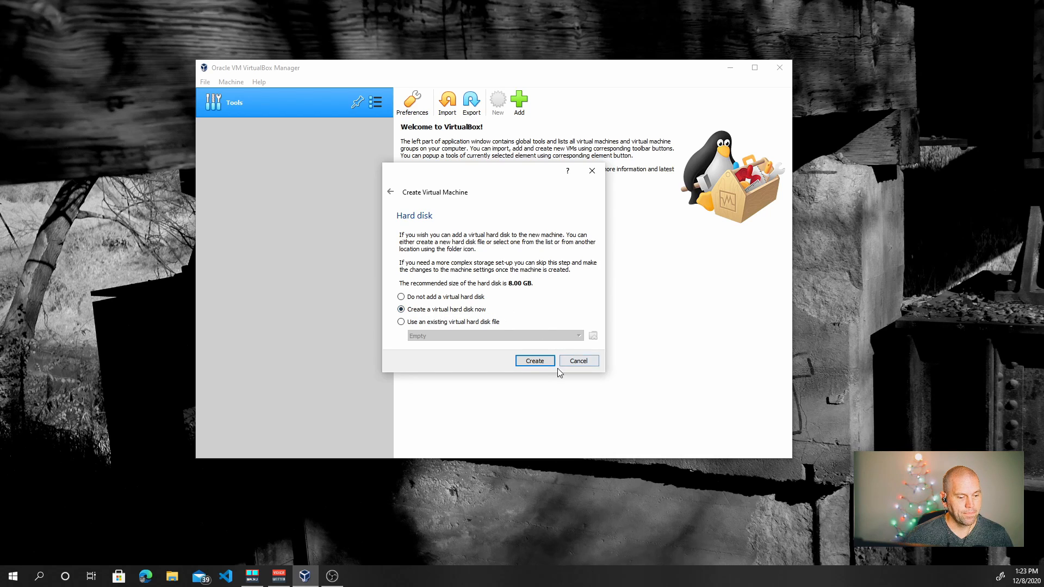
Give the VM a dynamically allocated 8.00 GB VDI hard disk and finish creating it
{"action": "left_click", "coordinate": [537, 363]}
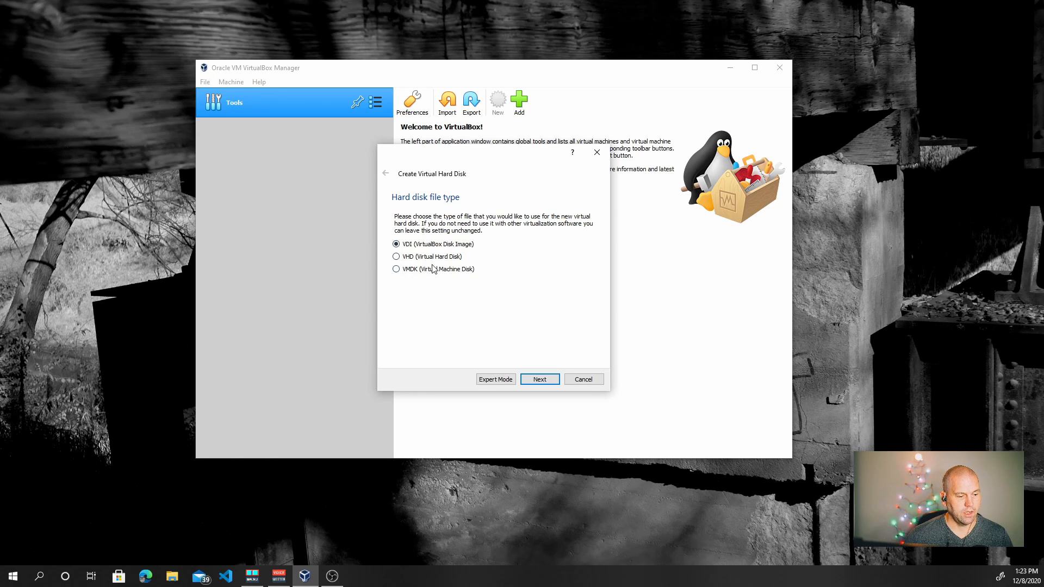
{"action": "left_click", "coordinate": [549, 383]}
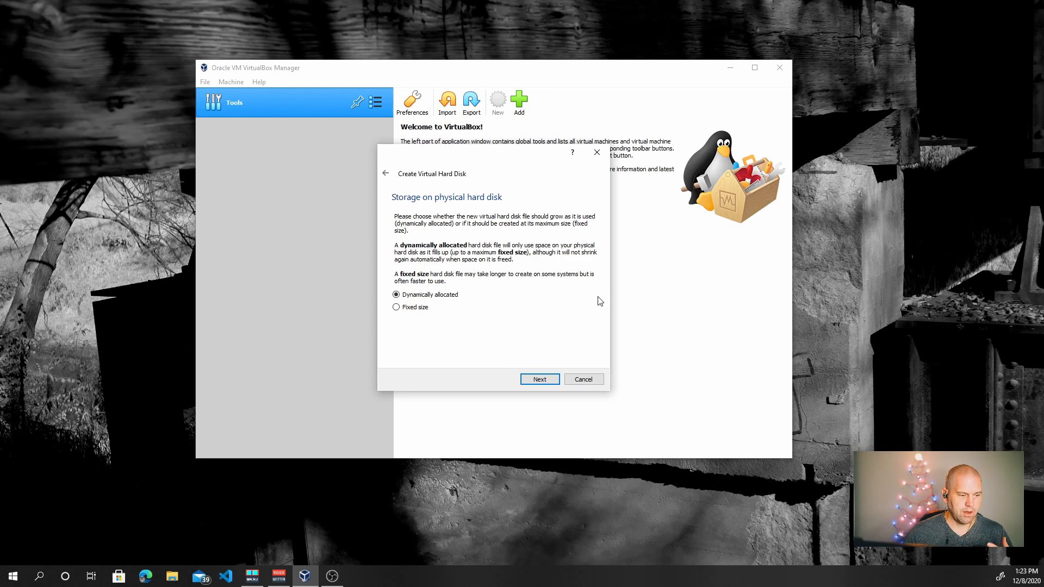
{"action": "left_click", "coordinate": [534, 380]}
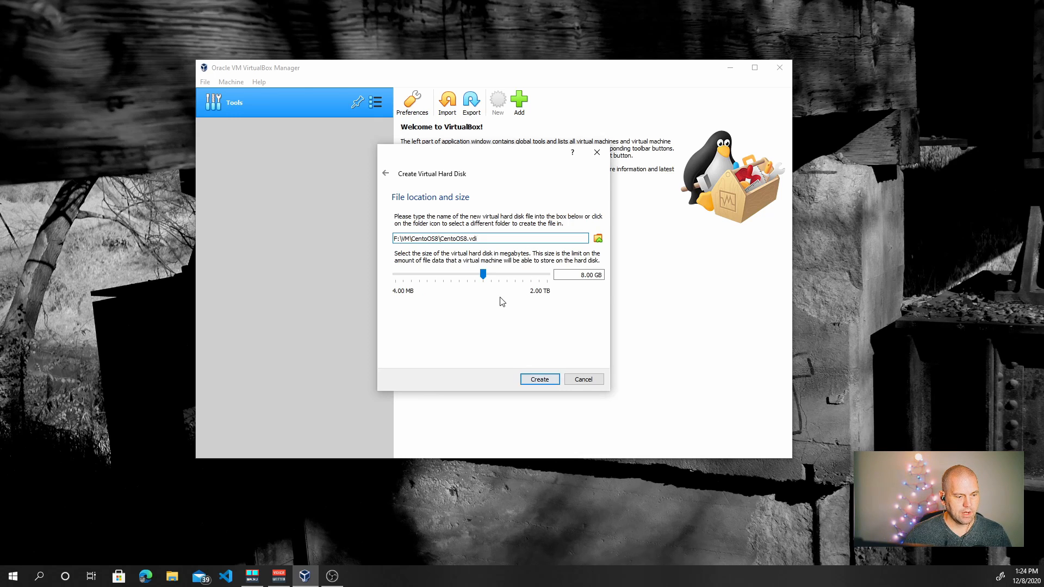
{"action": "left_click", "coordinate": [582, 274]}
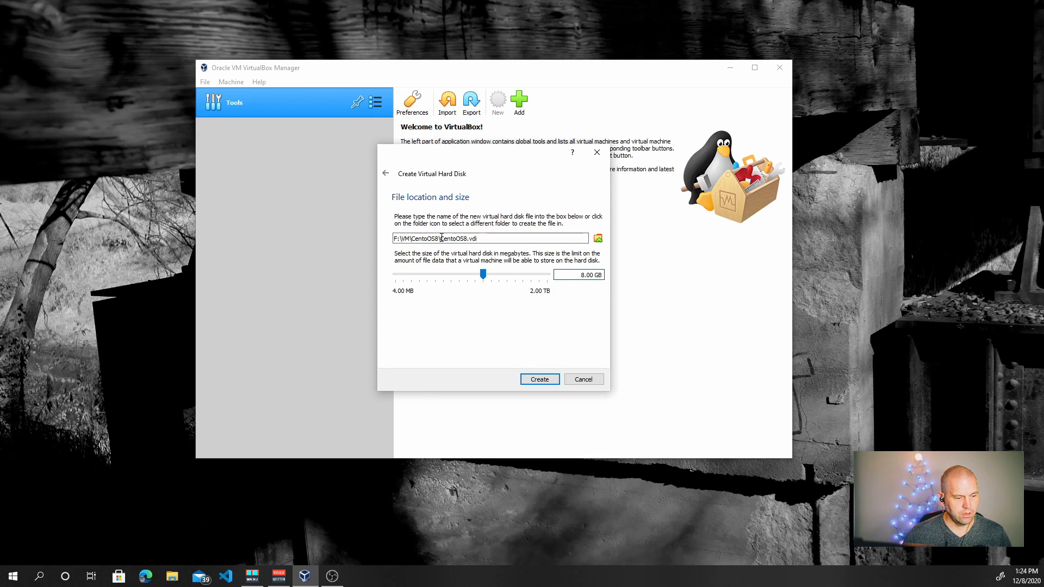
{"action": "left_click_drag", "start_coordinate": [580, 275], "coordinate": [586, 275]}
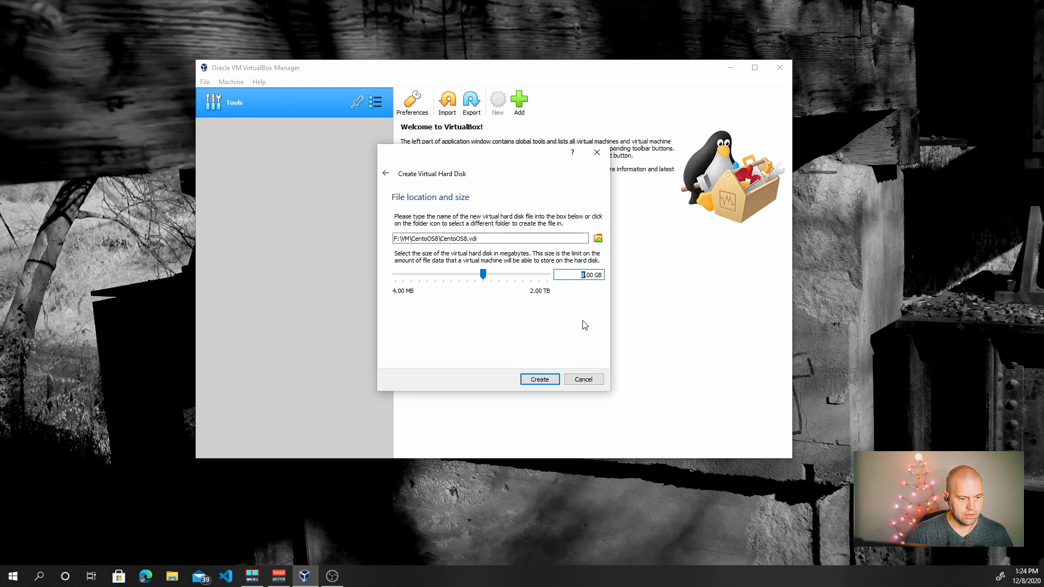
{"action": "type", "text": "16"}
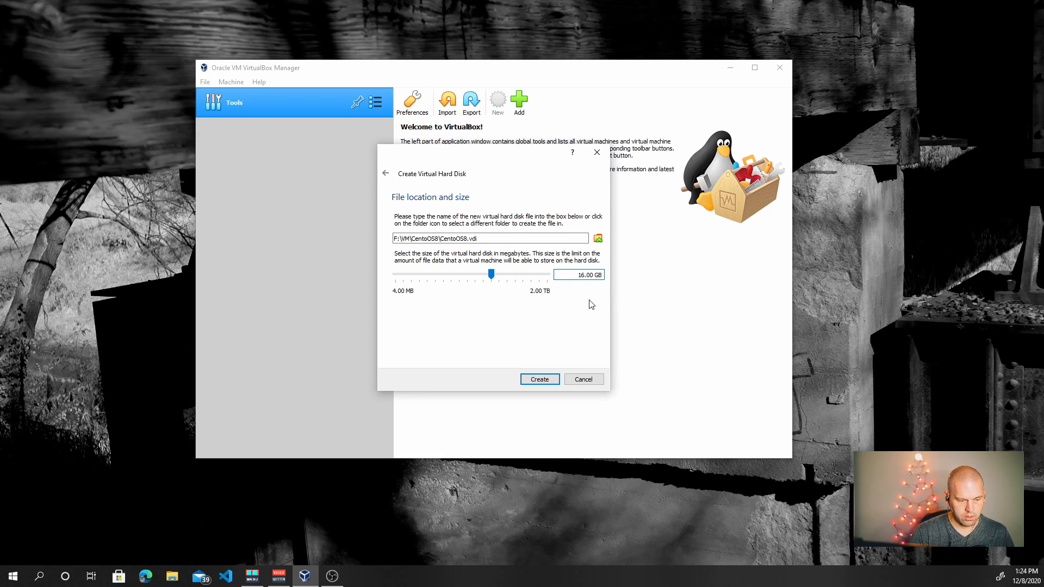
{"action": "key", "text": "BackSpace"}
{"action": "key", "text": "BackSpace"}
{"action": "type", "text": "8"}
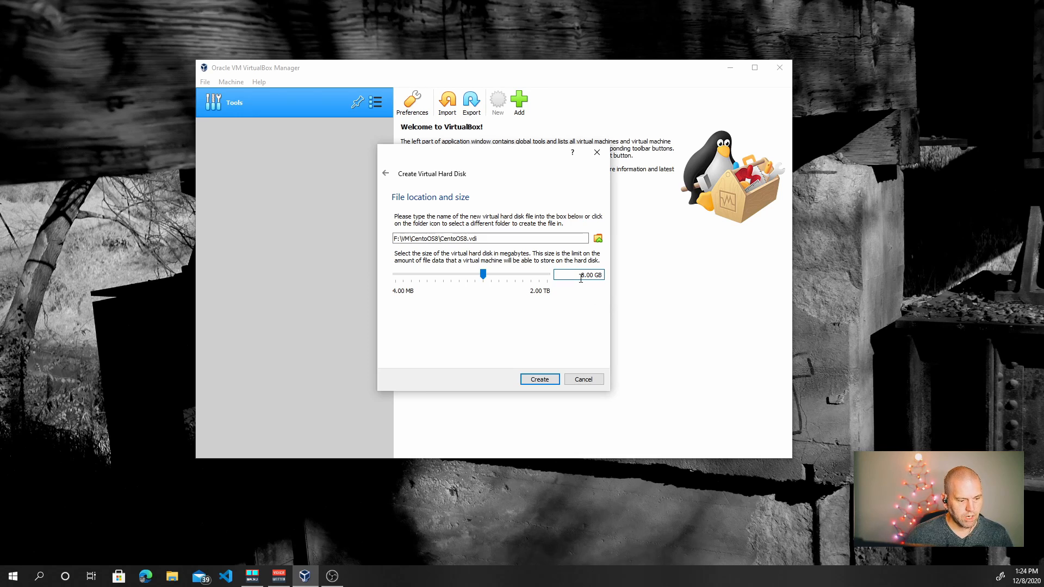
{"action": "left_click", "coordinate": [543, 380]}
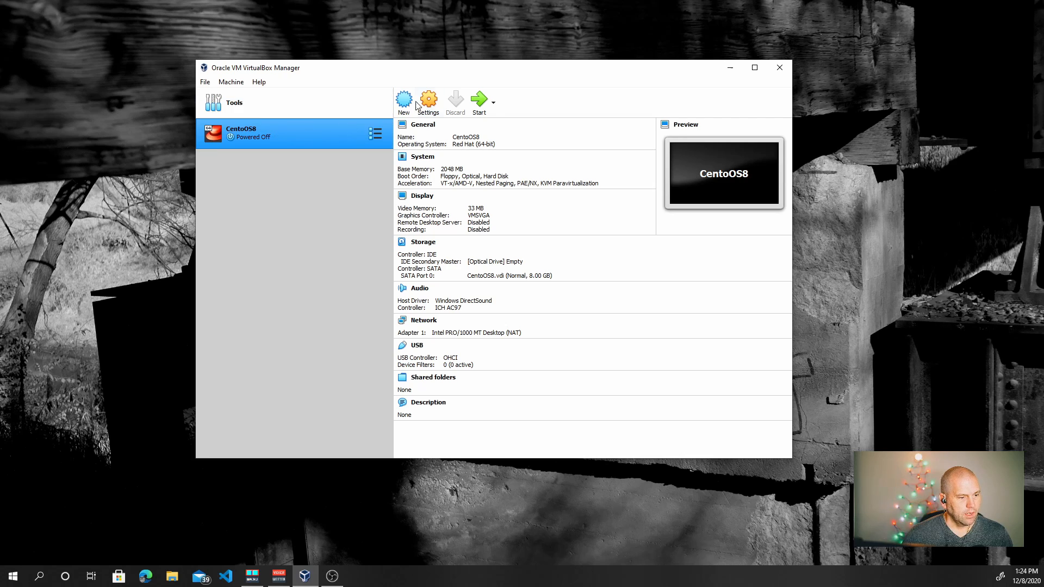
Start the CentOS8 VM with CentOS-8.3.2011-x86_64-dvd1.iso as the start-up disk
{"action": "right_click", "coordinate": [282, 131]}
{"action": "left_click", "coordinate": [246, 194]}
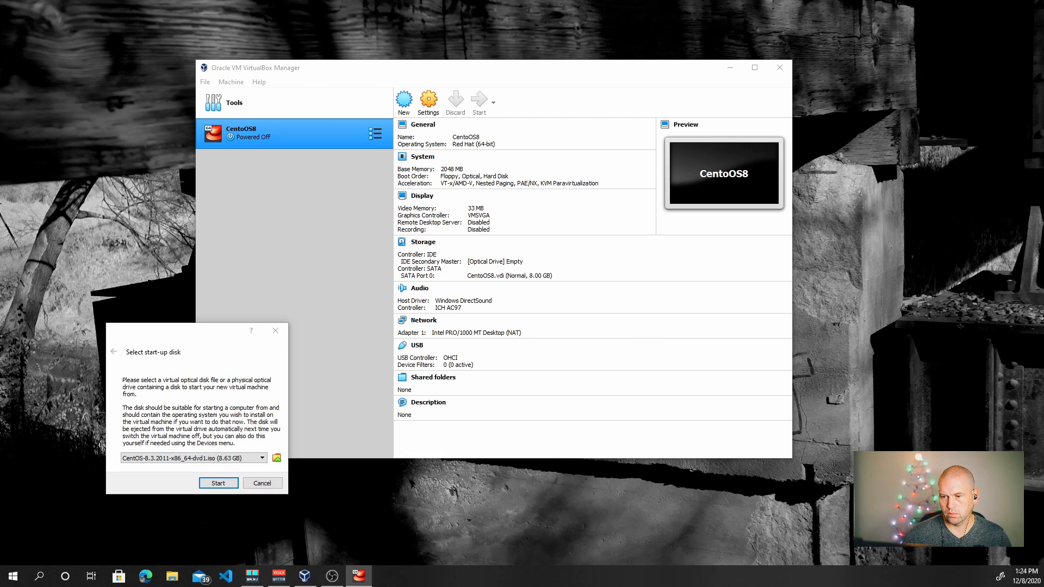
{"action": "left_click_drag", "start_coordinate": [201, 334], "coordinate": [526, 144]}
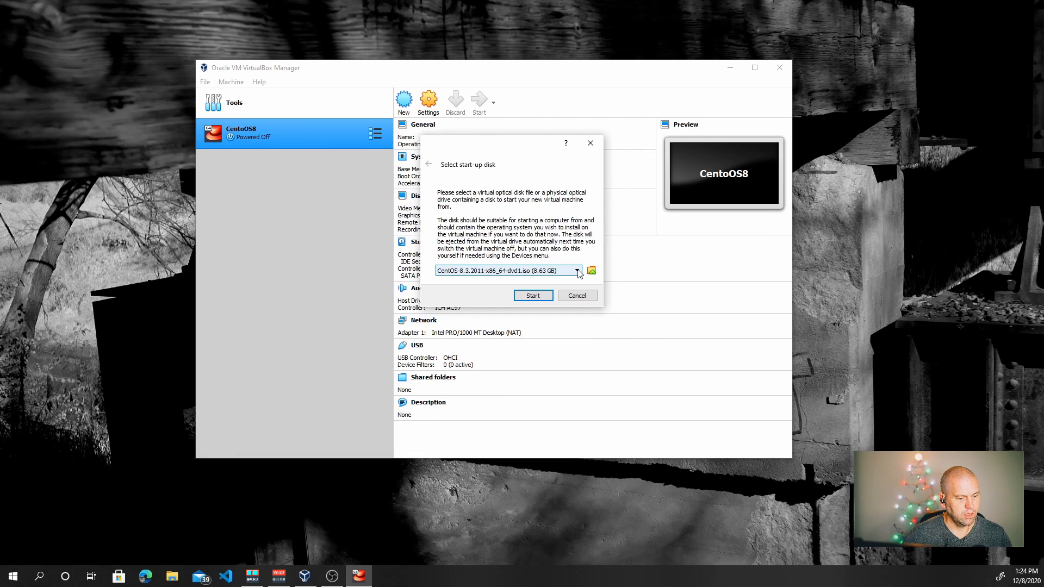
{"action": "left_click", "coordinate": [579, 273]}
{"action": "left_click", "coordinate": [578, 273]}
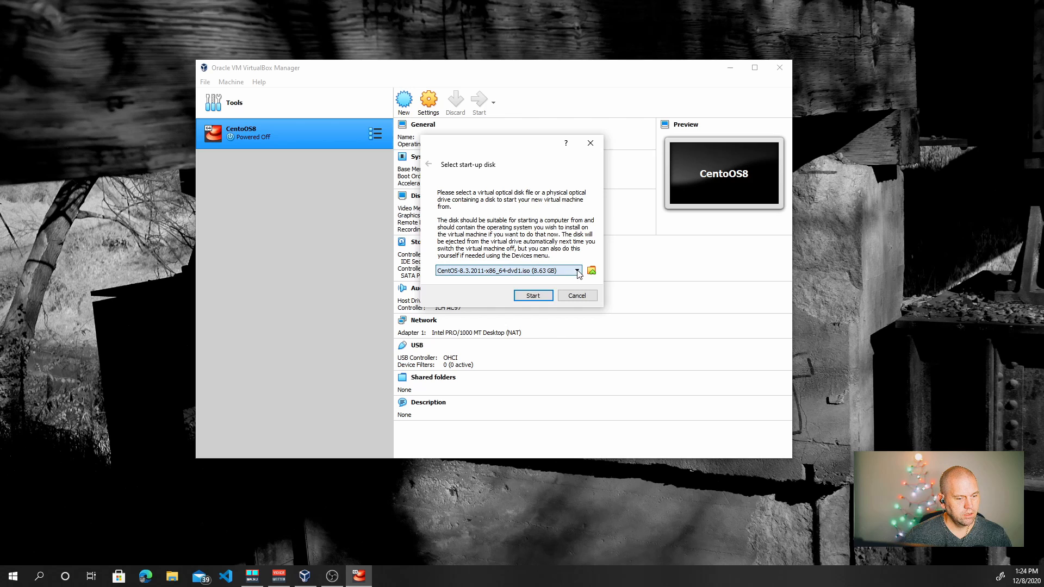
{"action": "left_click", "coordinate": [532, 297]}
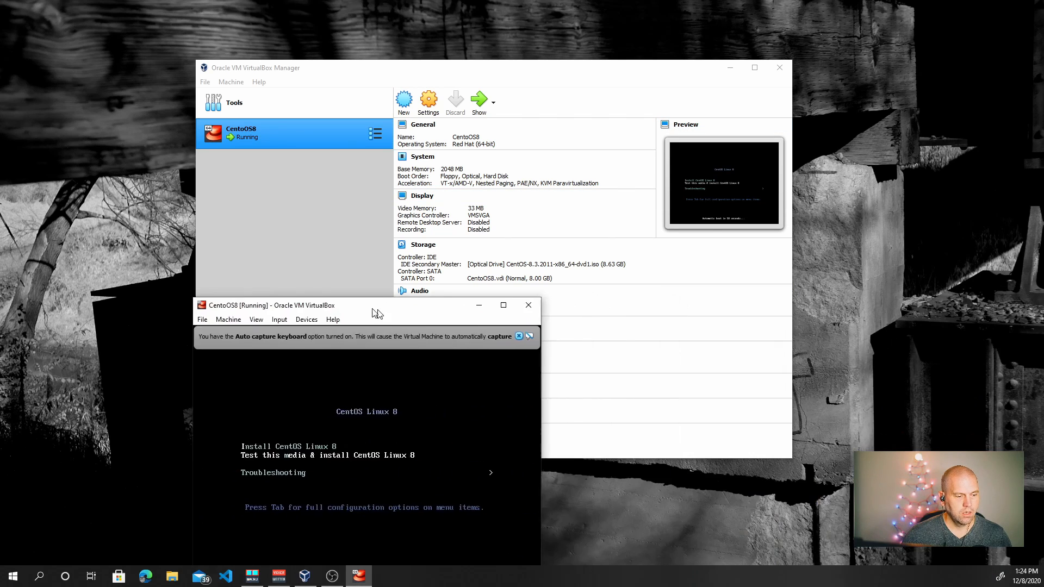
Boot the centred VM console into 'Install CentOS Linux 8', dismissing the keyboard and pointer notices
{"action": "left_click", "coordinate": [532, 75]}
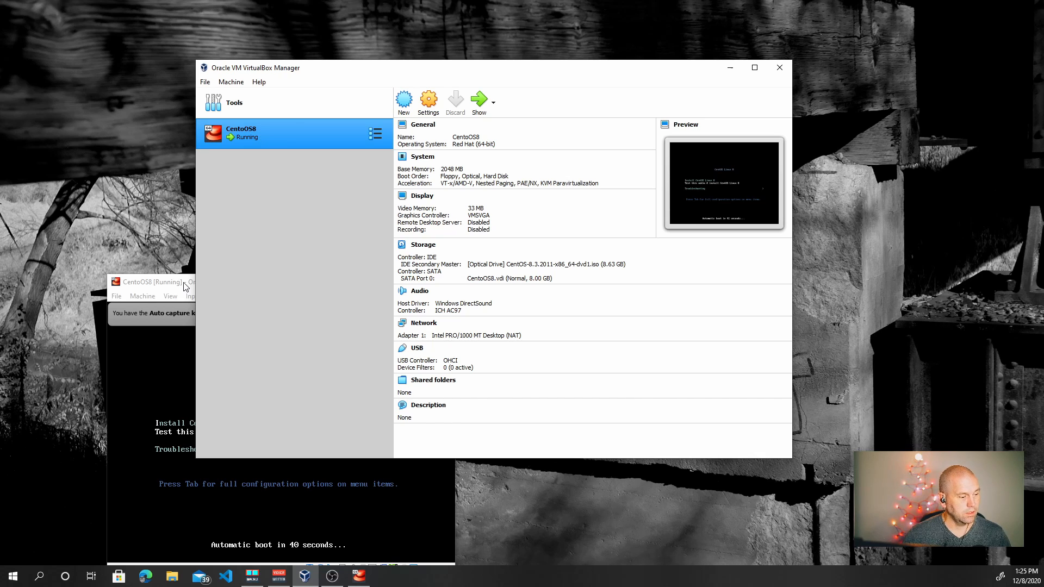
{"action": "left_click_drag", "start_coordinate": [185, 287], "coordinate": [421, 101]}
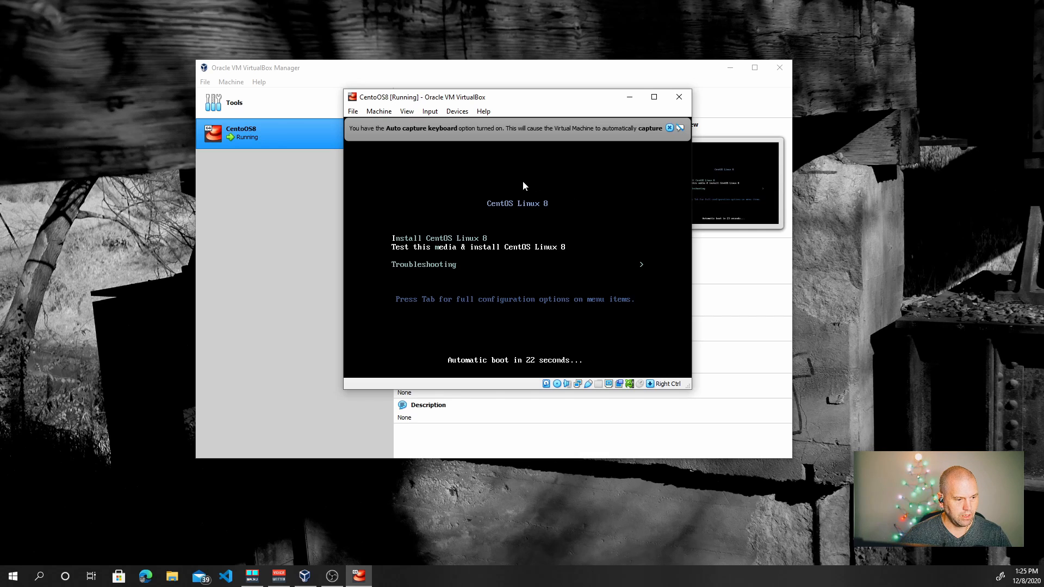
{"action": "left_click", "coordinate": [670, 128]}
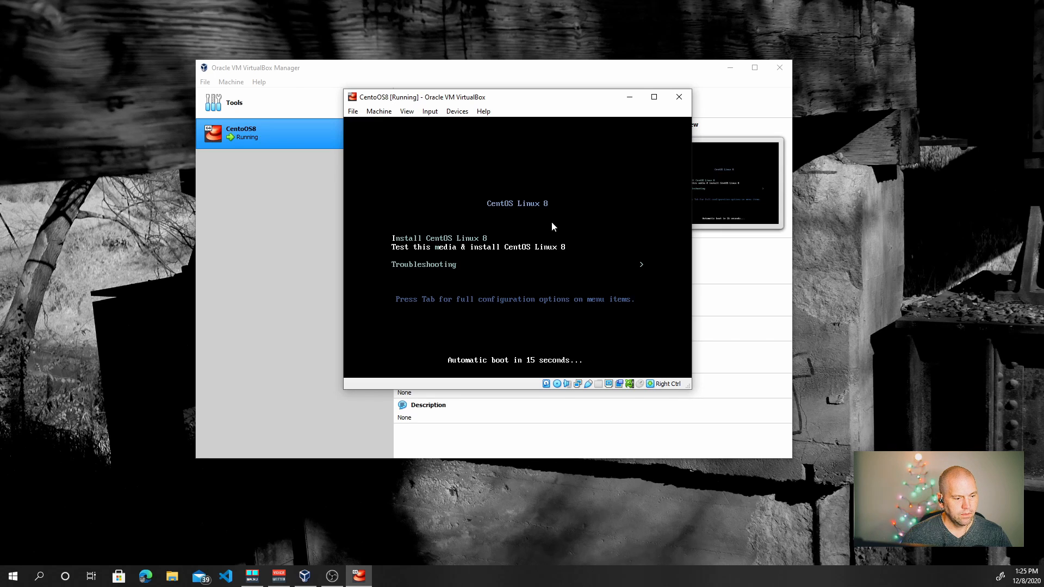
{"action": "key", "text": "Up"}
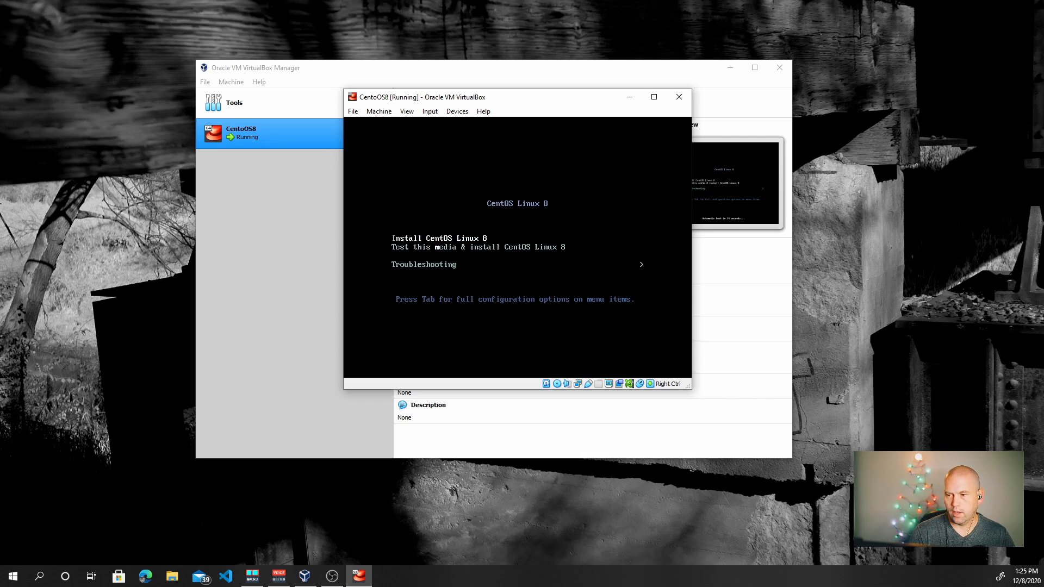
{"action": "key", "text": "Return"}
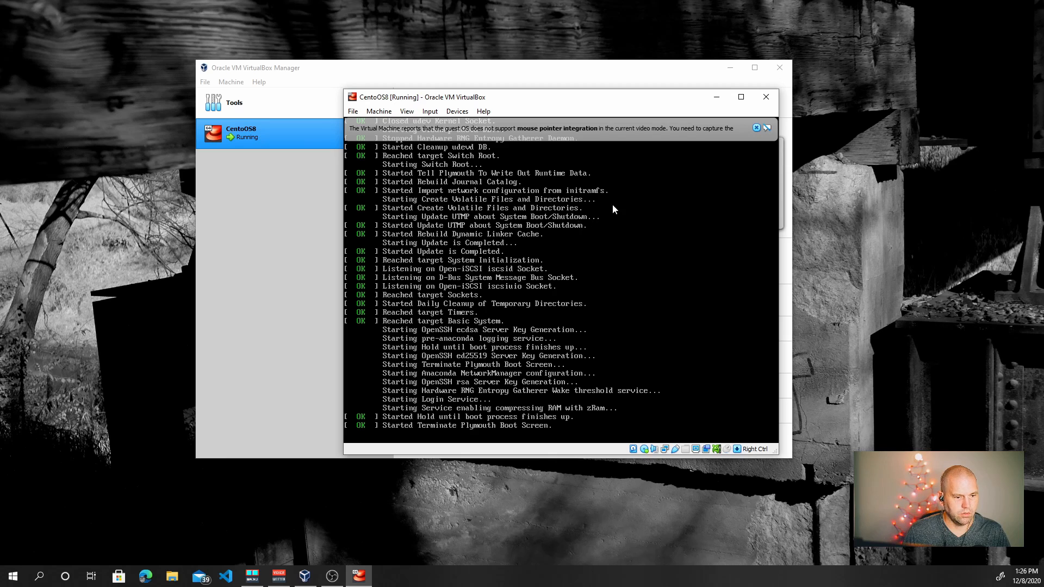
{"action": "left_click", "coordinate": [757, 128]}
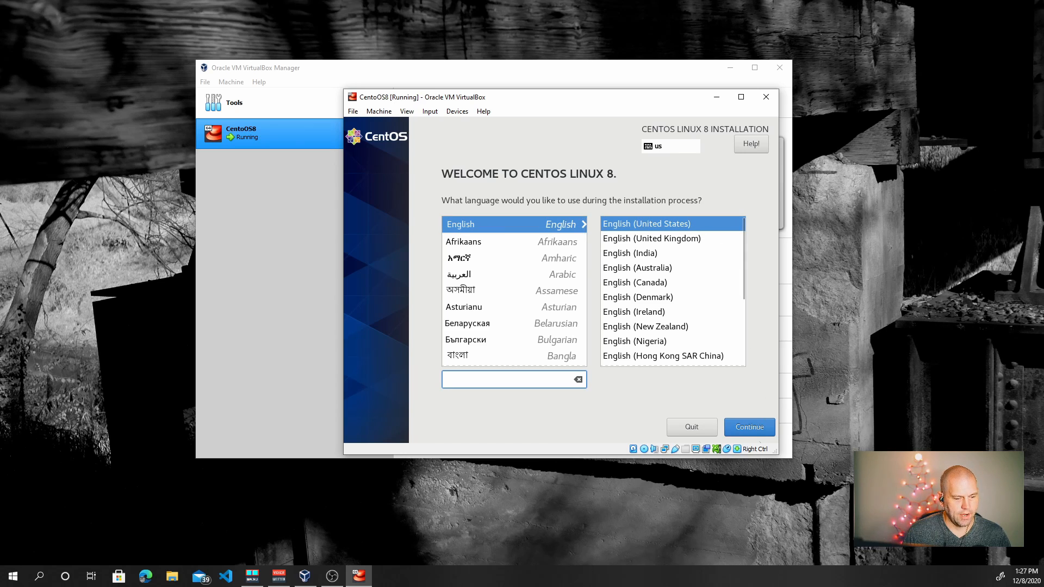
Accept English (United States) as installer language and switch the enp0s3 Ethernet connection on
{"action": "left_click", "coordinate": [756, 429]}
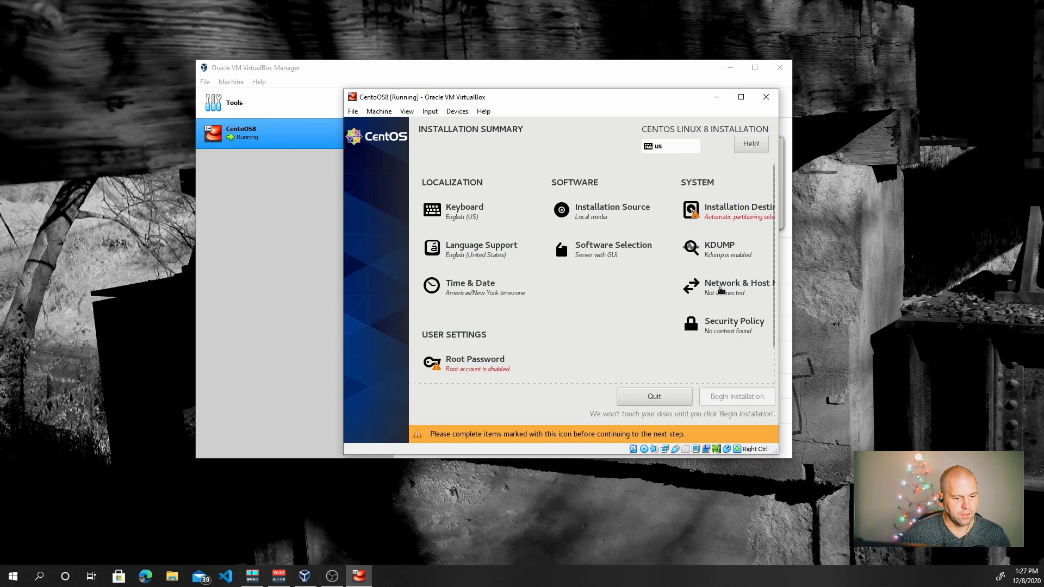
{"action": "left_click", "coordinate": [721, 289]}
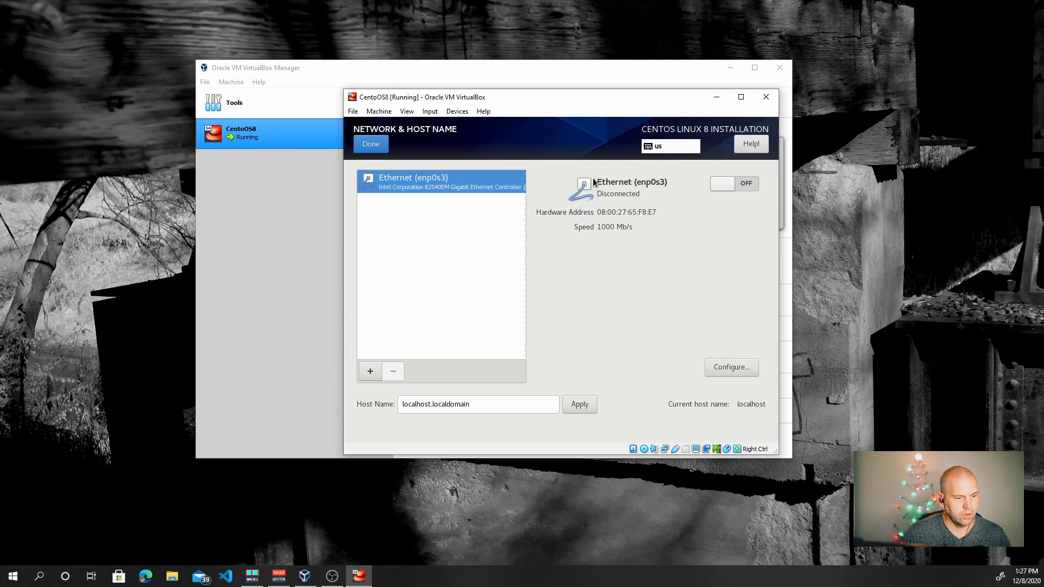
{"action": "left_click", "coordinate": [746, 184]}
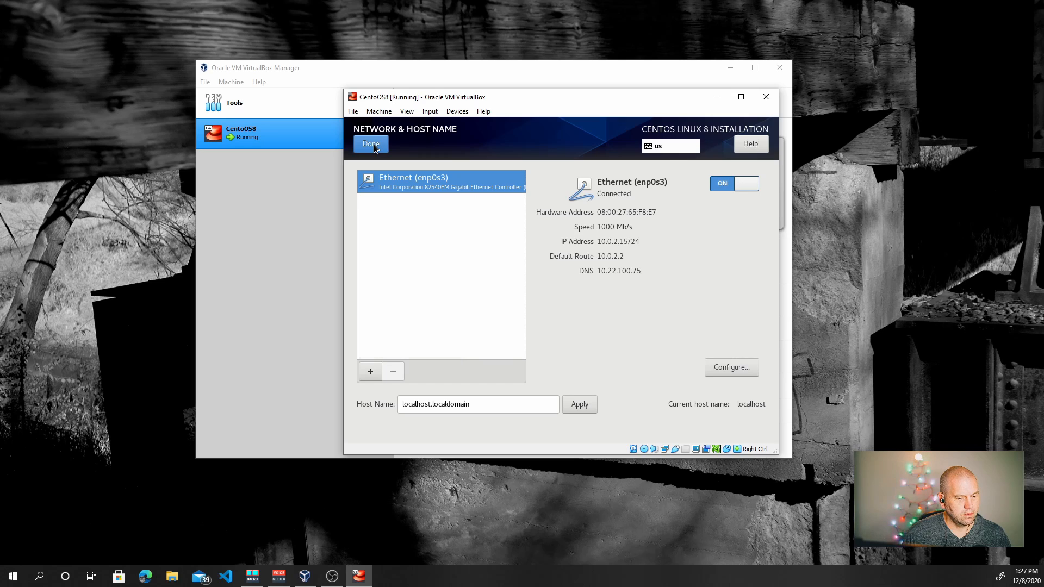
Apply CentOS.demo as the host name and return to the Installation Summary
{"action": "left_click_drag", "start_coordinate": [467, 401], "coordinate": [351, 403]}
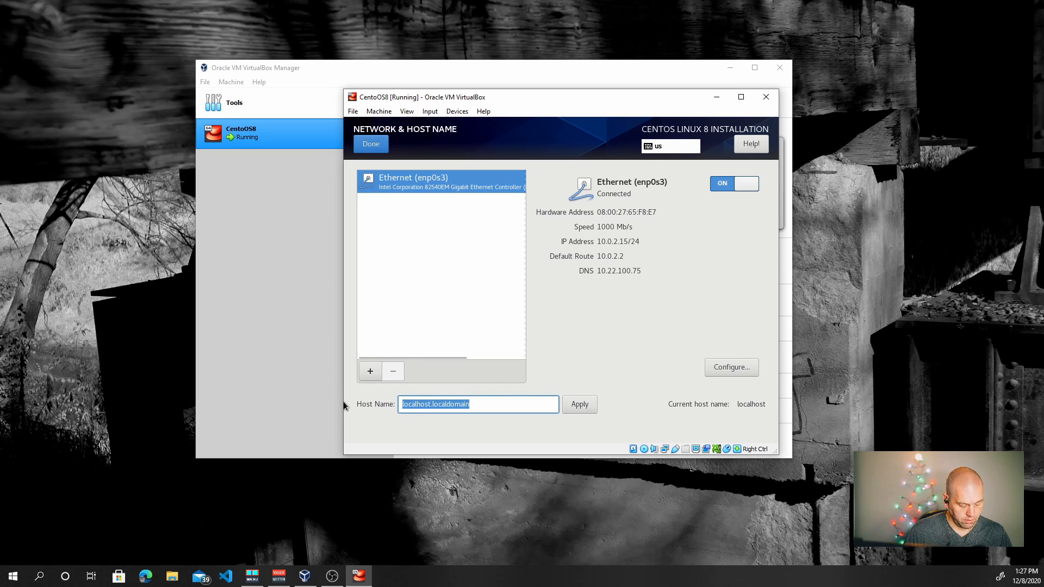
{"action": "type", "text": "C"}
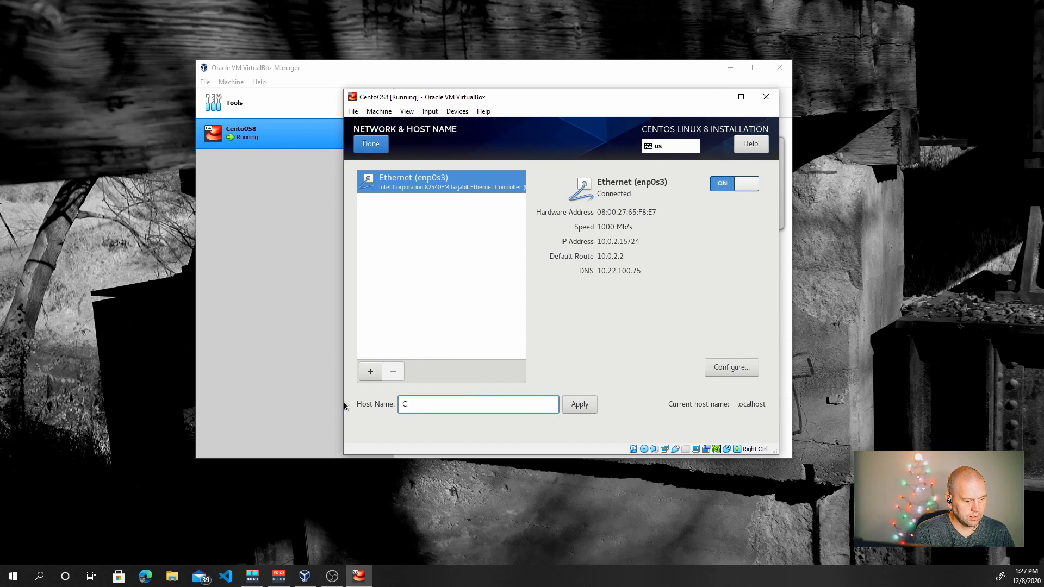
{"action": "type", "text": "entoOS"}
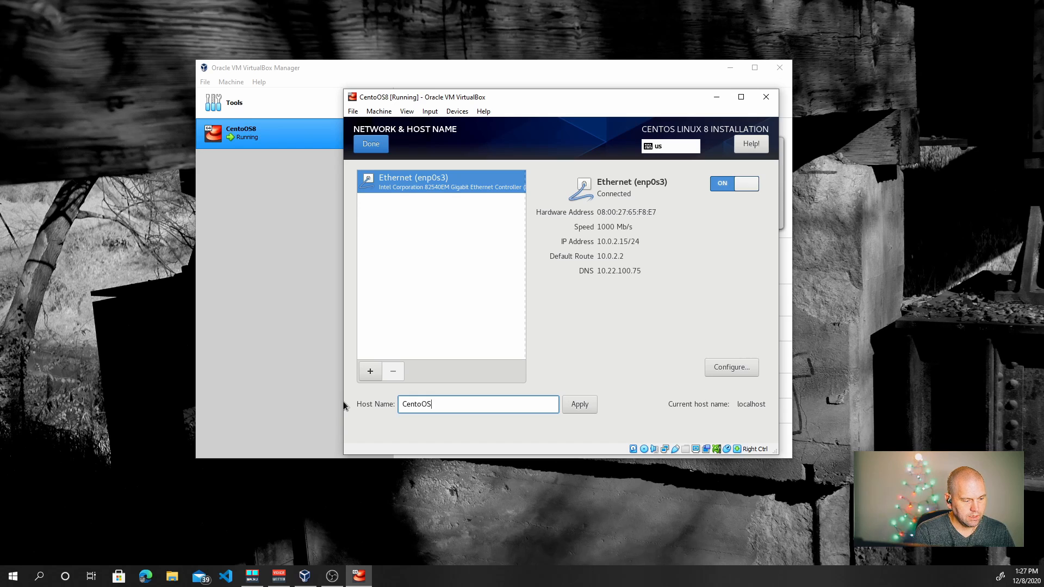
{"action": "key", "text": "BackSpace"}
{"action": "key", "text": "BackSpace"}
{"action": "key", "text": "BackSpace"}
{"action": "type", "text": "OS"}
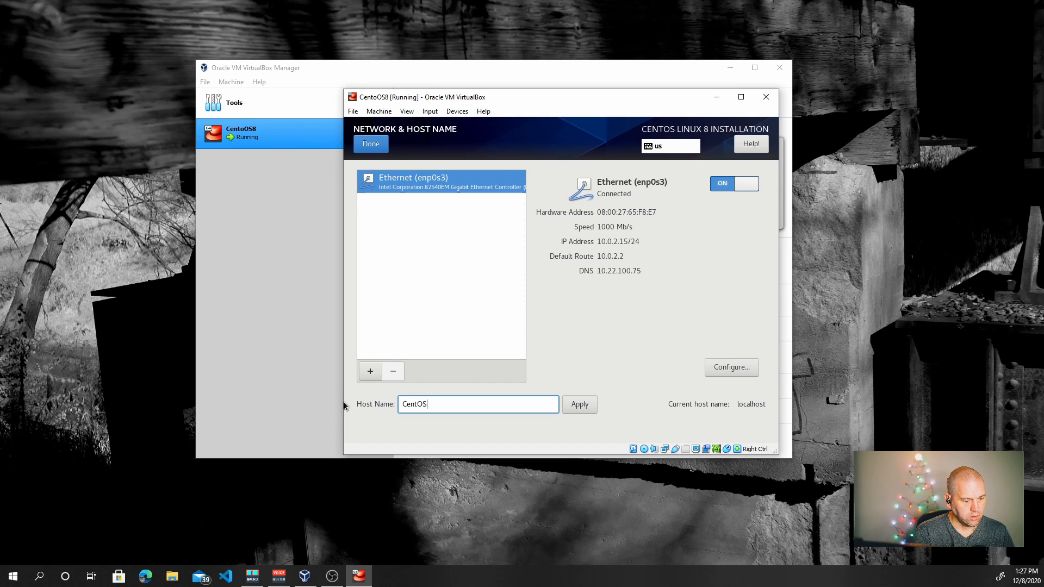
{"action": "type", "text": ".demo"}
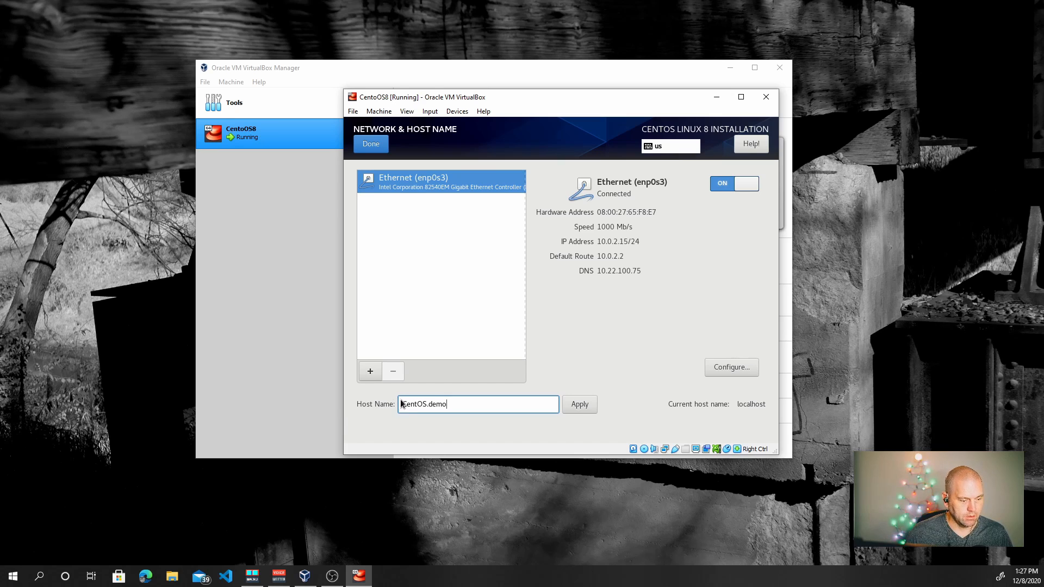
{"action": "left_click", "coordinate": [578, 405]}
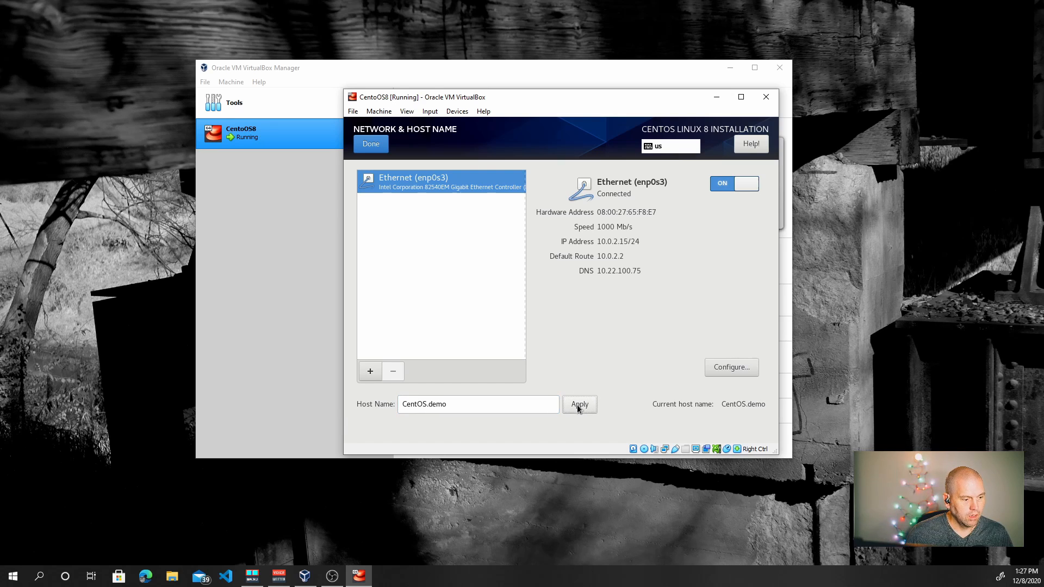
{"action": "left_click", "coordinate": [361, 143]}
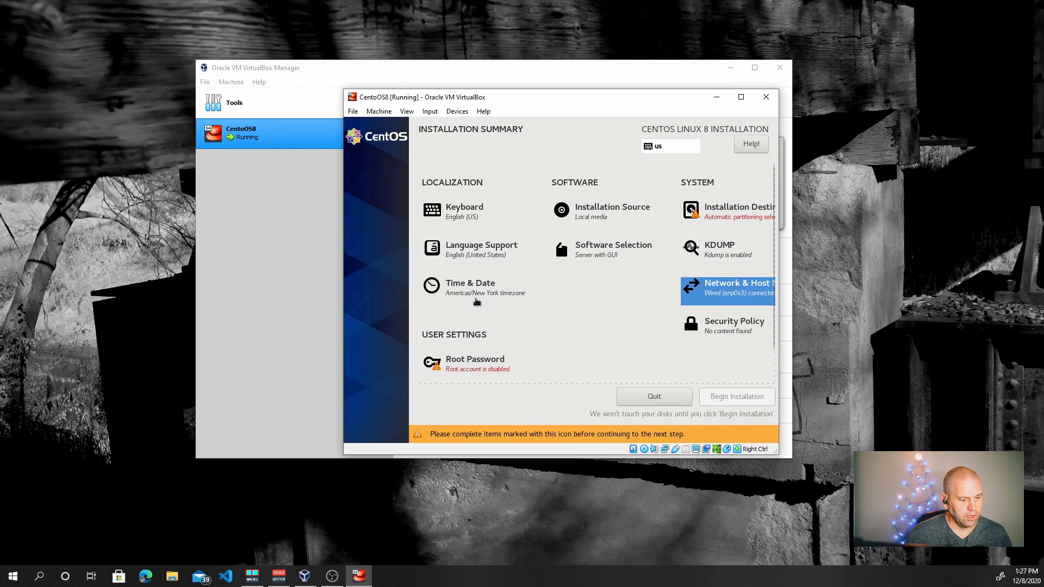
Set the installer's time zone to Americas/Chicago by picking Chicago on the map
{"action": "left_click", "coordinate": [476, 296]}
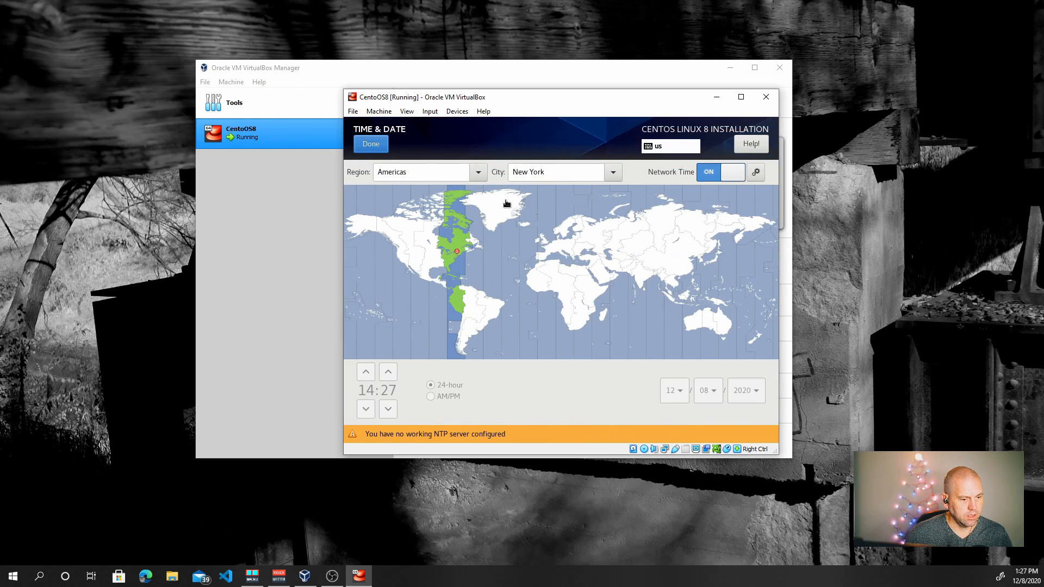
{"action": "left_click", "coordinate": [436, 253]}
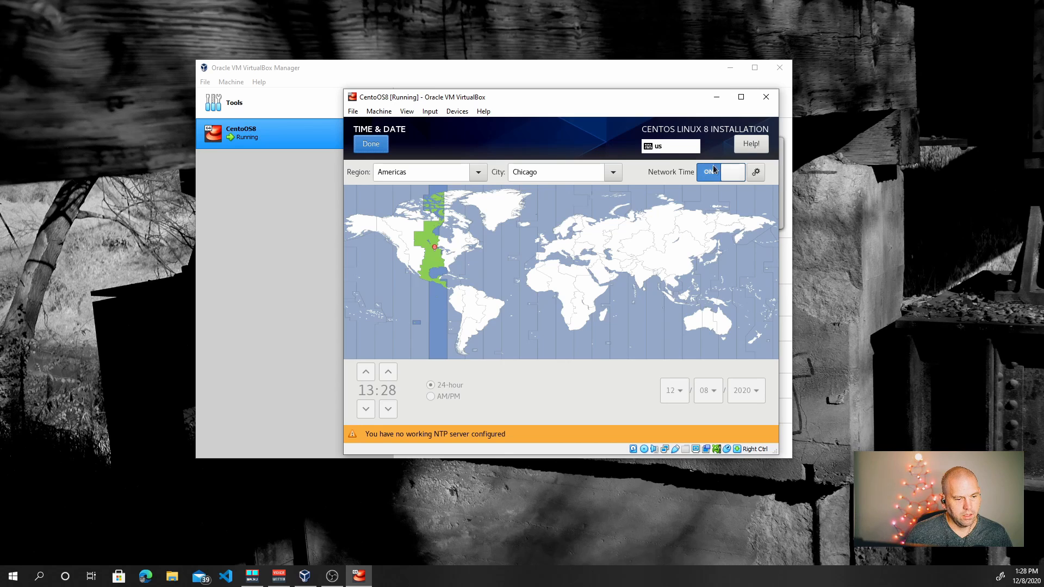
{"action": "left_click", "coordinate": [370, 145]}
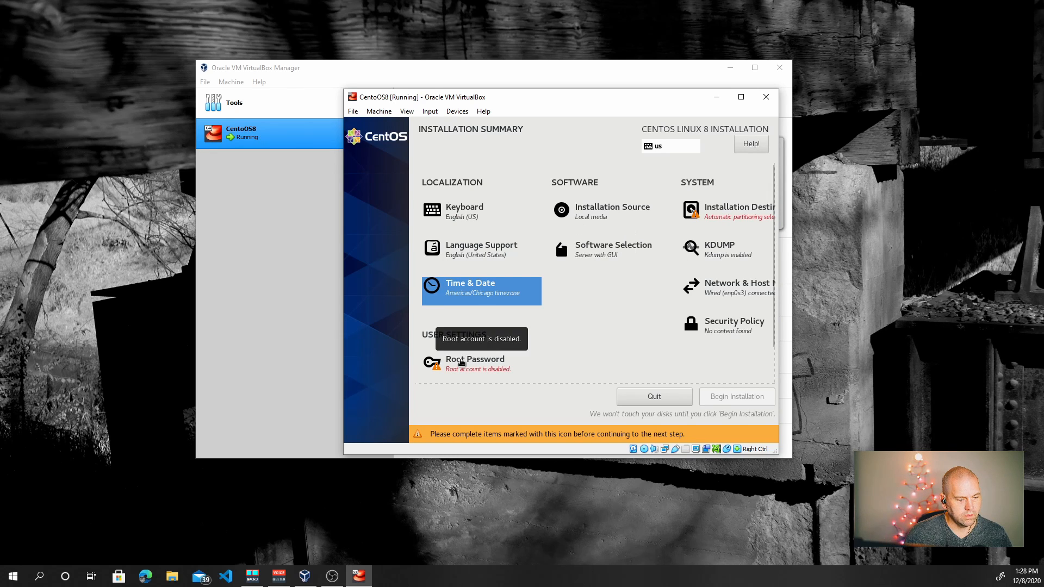
Enter and confirm the root password, accepting the weak-password warning
{"action": "left_click", "coordinate": [461, 363]}
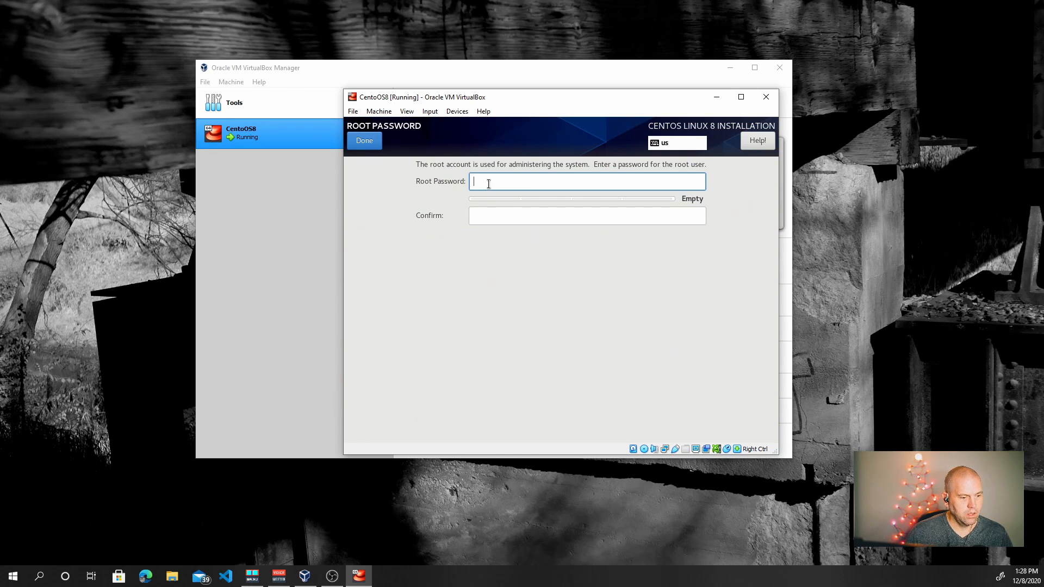
{"action": "type", "text": "centos"}
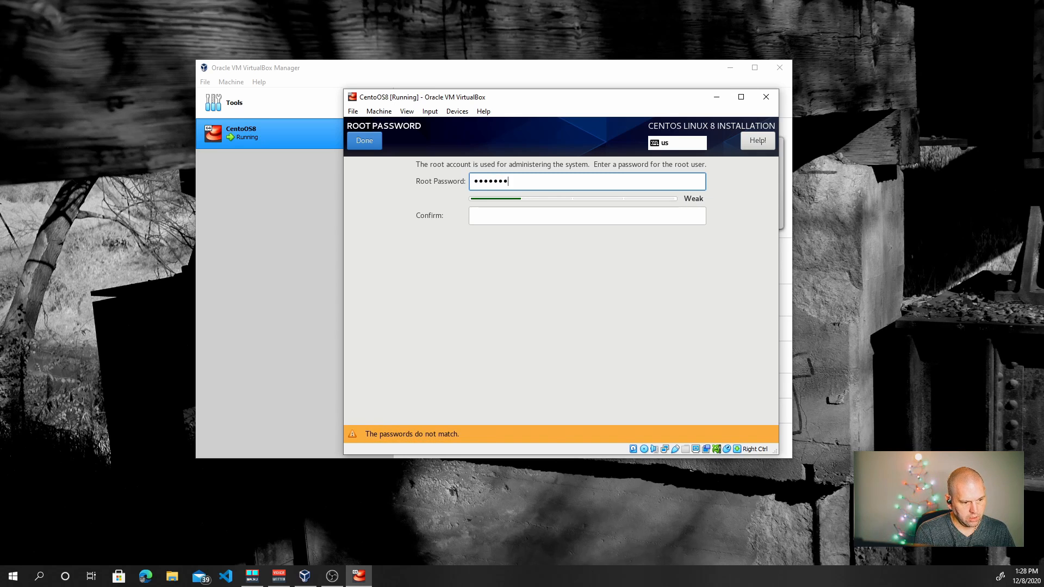
{"action": "key", "text": "Tab"}
{"action": "type", "text": "centos8"}
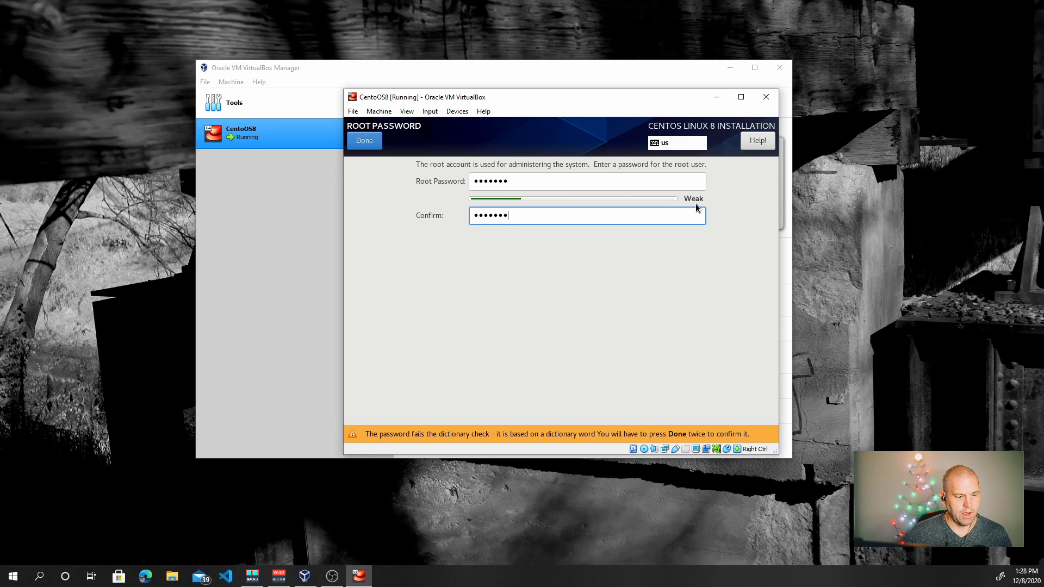
{"action": "left_click", "coordinate": [364, 141]}
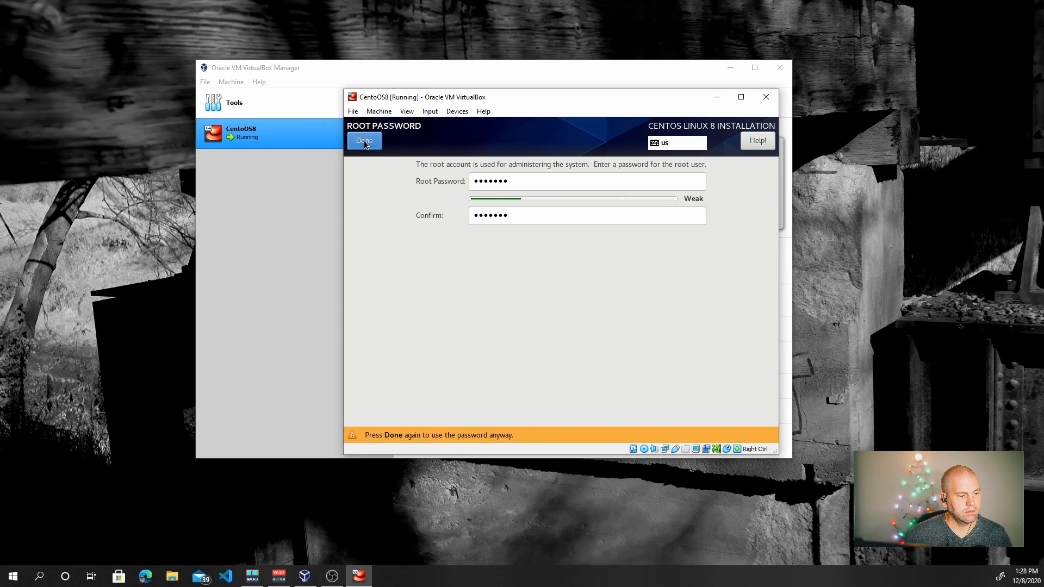
{"action": "left_click", "coordinate": [363, 140]}
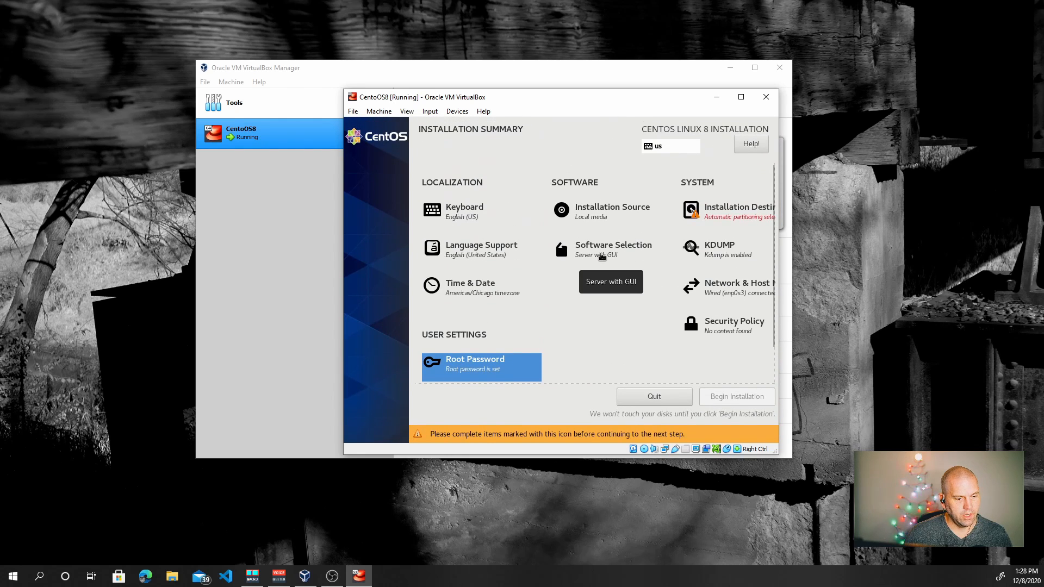
Choose Minimal Install as the base environment in Software Selection
{"action": "left_click", "coordinate": [602, 257]}
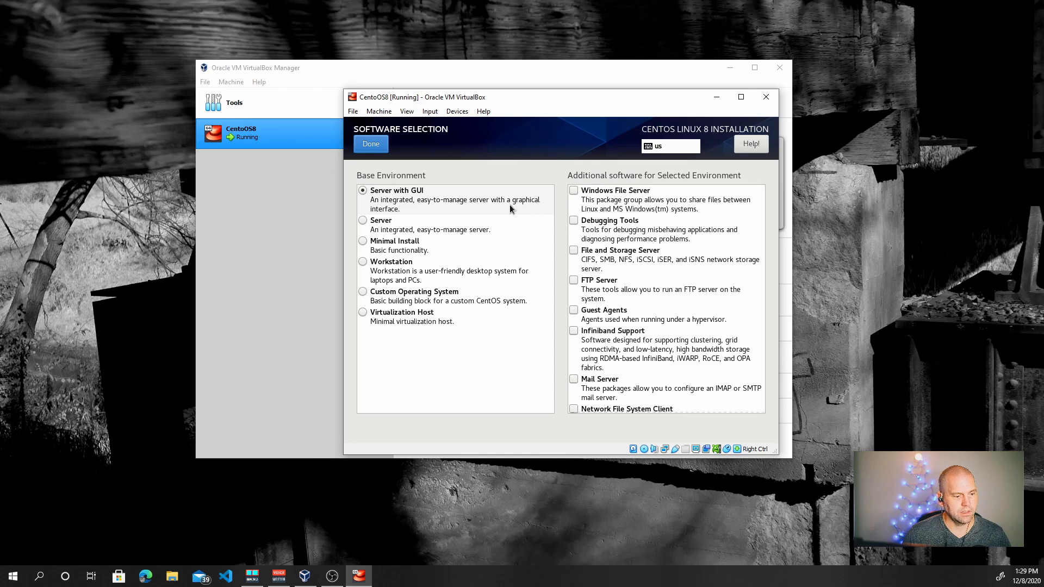
{"action": "left_click", "coordinate": [364, 242]}
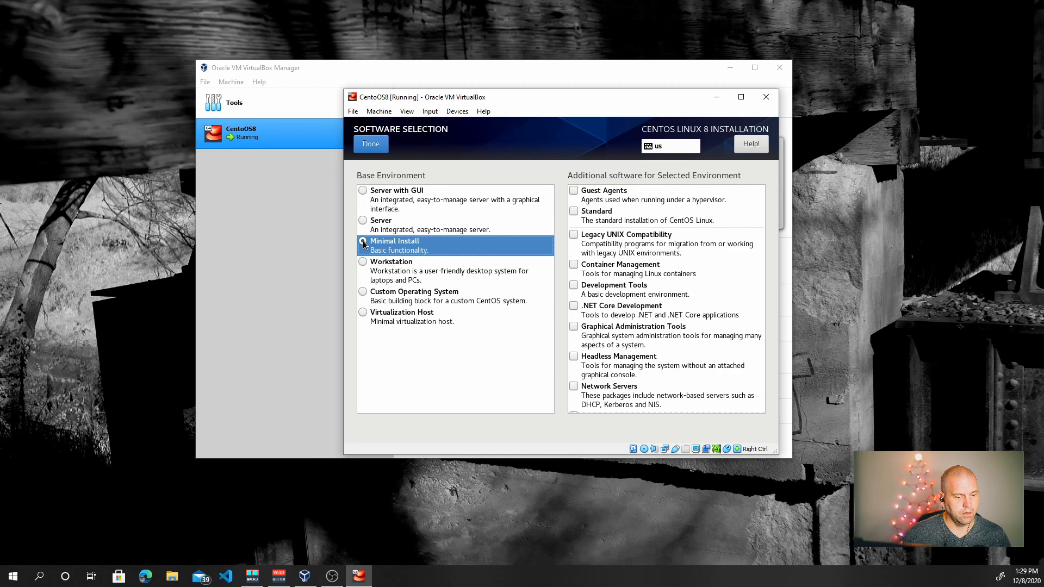
{"action": "scroll", "coordinate": [682, 229], "scroll_direction": "down", "scroll_amount": 5}
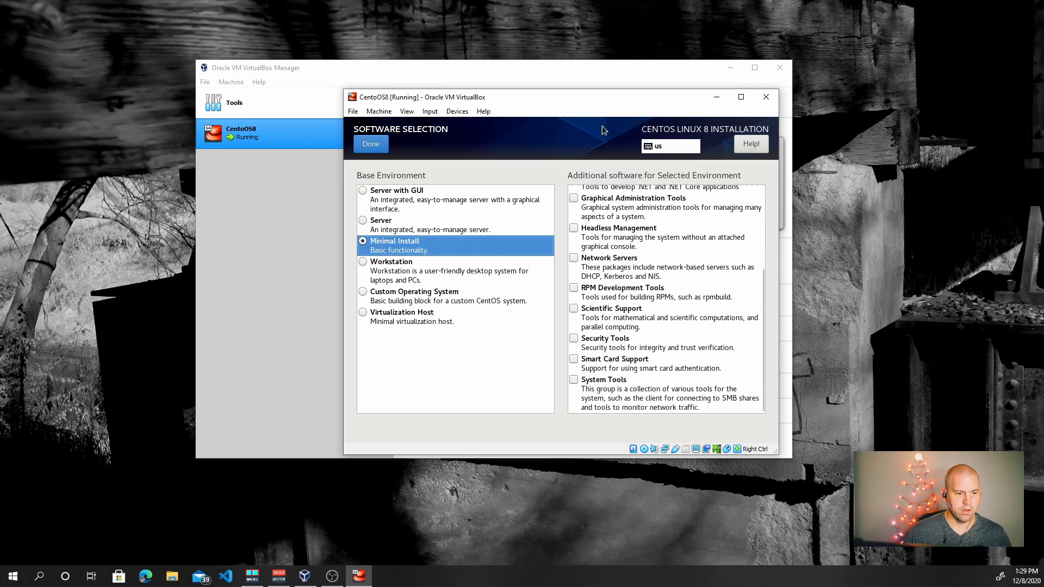
Confirm the software selection, then accept the 8 GiB VBOX hard disk with automatic partitioning
{"action": "left_click", "coordinate": [362, 146]}
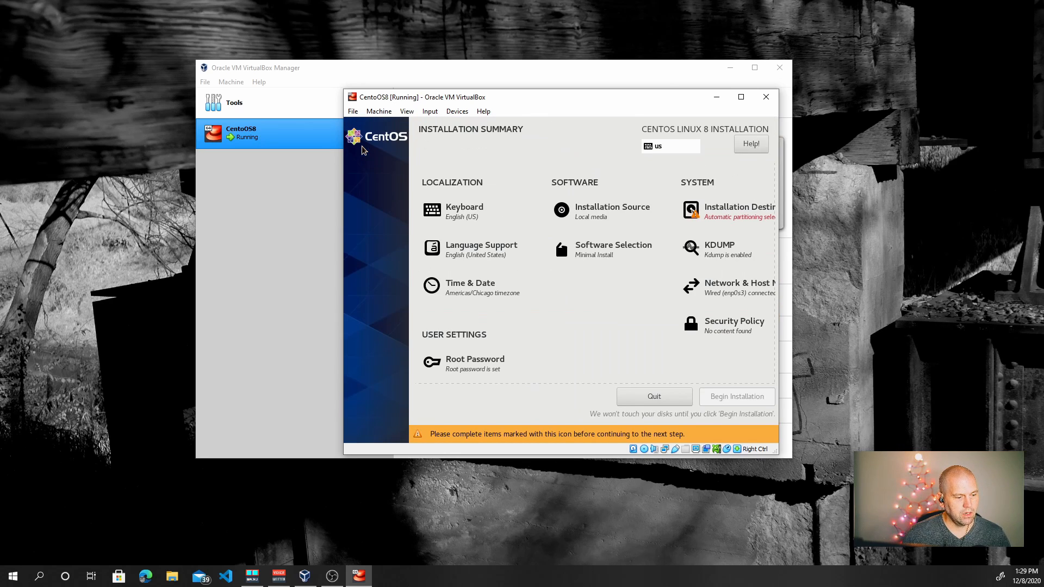
{"action": "left_click", "coordinate": [721, 214]}
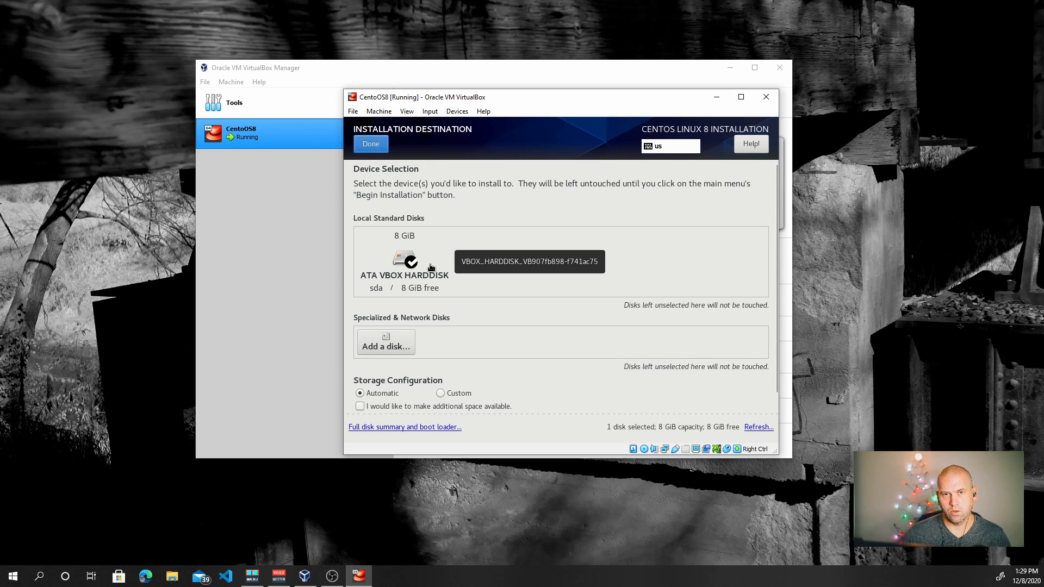
{"action": "scroll", "coordinate": [506, 253], "scroll_direction": "down", "scroll_amount": 1}
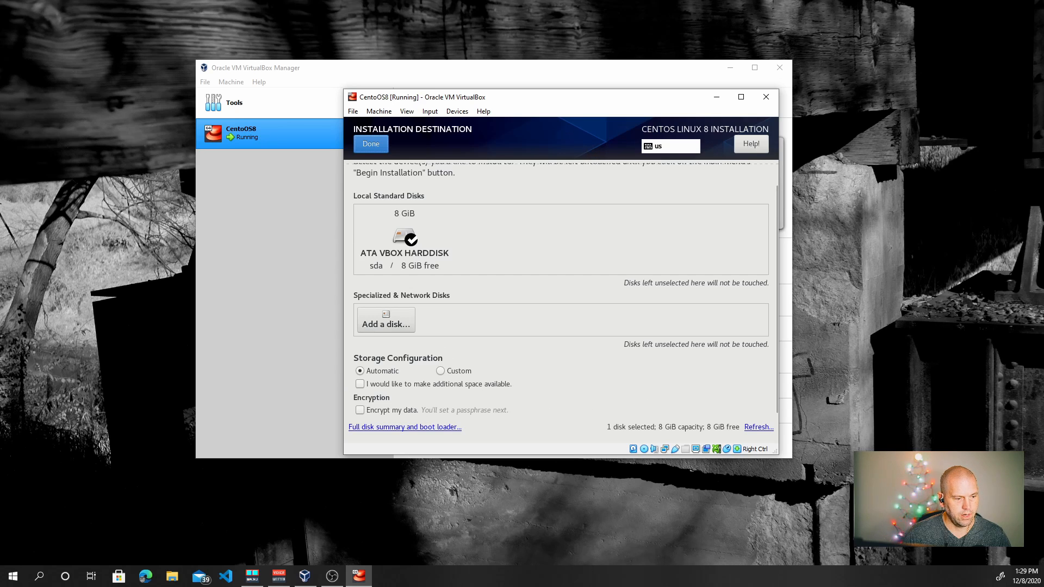
{"action": "left_click", "coordinate": [371, 143]}
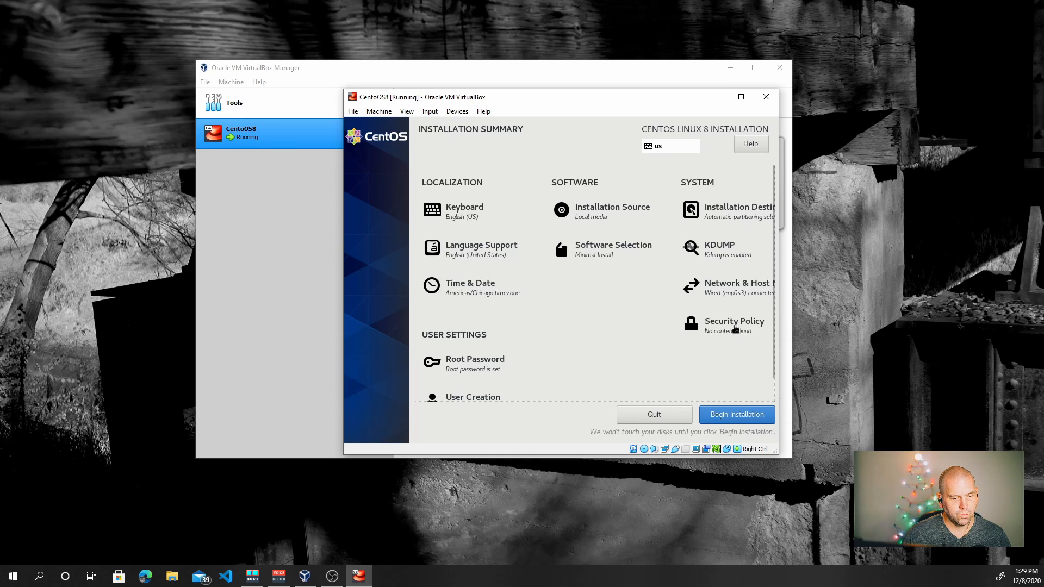
Begin the CentOS installation and reboot into the installed system once it completes
{"action": "left_click", "coordinate": [732, 416]}
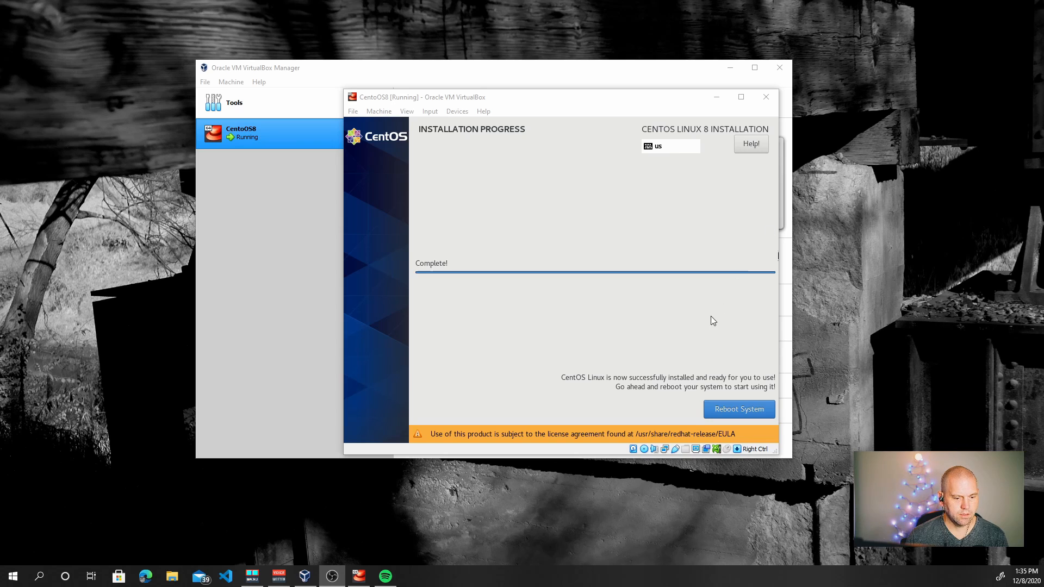
{"action": "left_click", "coordinate": [727, 362]}
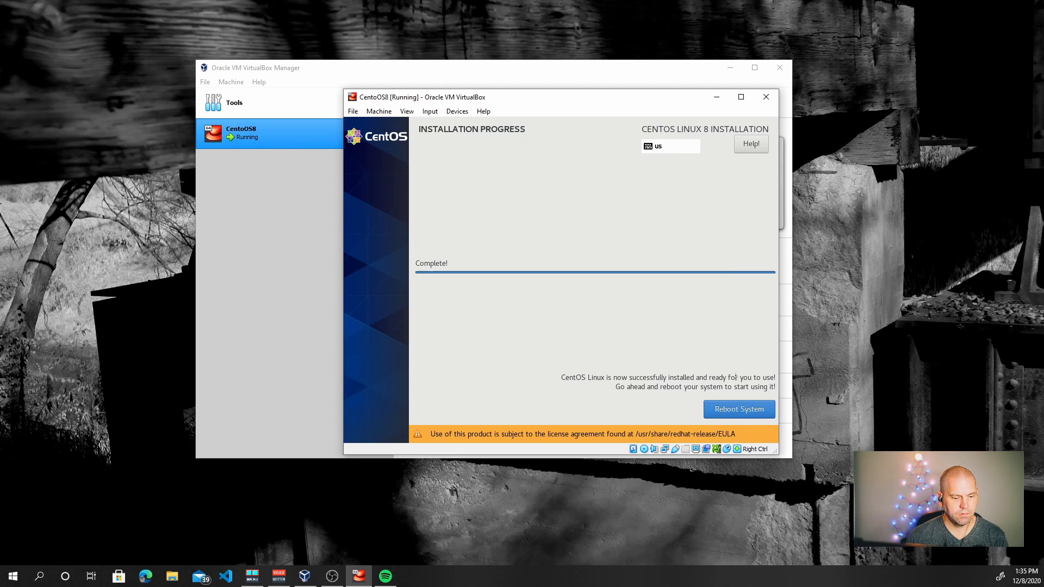
{"action": "left_click", "coordinate": [732, 412]}
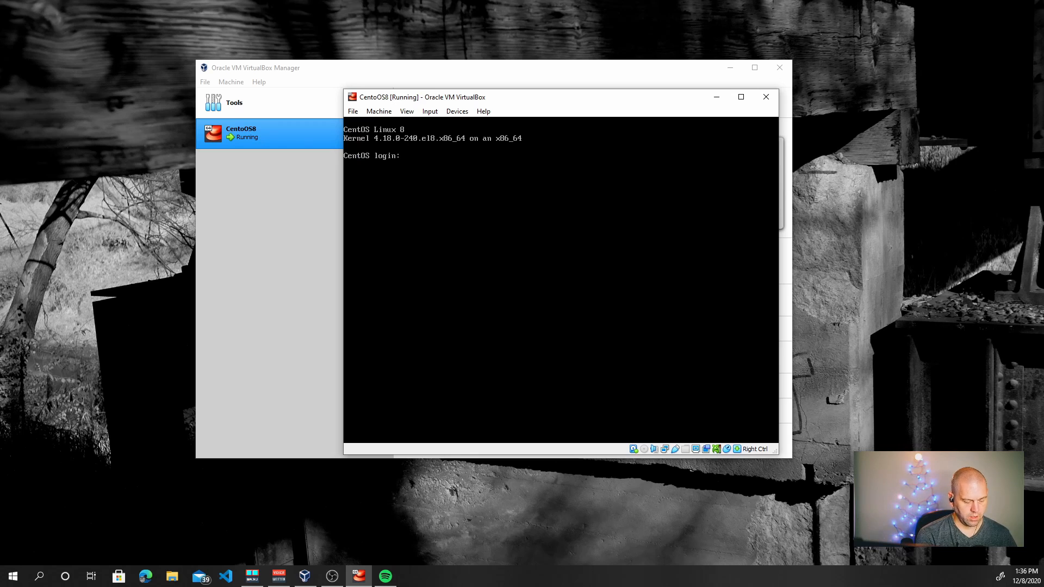
Log in as root and run df -h, showing the 6.2G root filesystem 22% used
{"action": "type", "text": "root"}
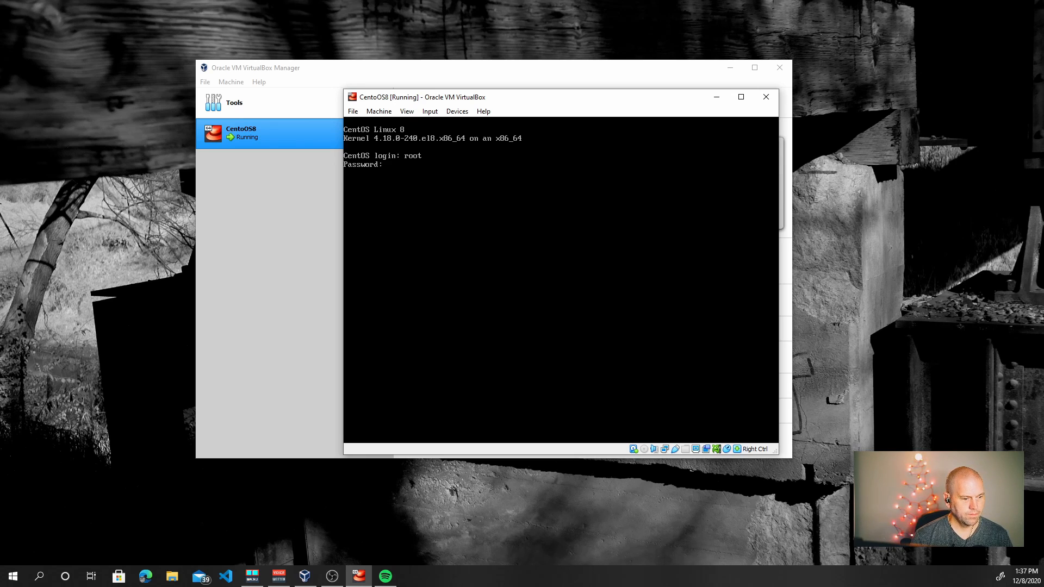
{"action": "key", "text": "Return"}
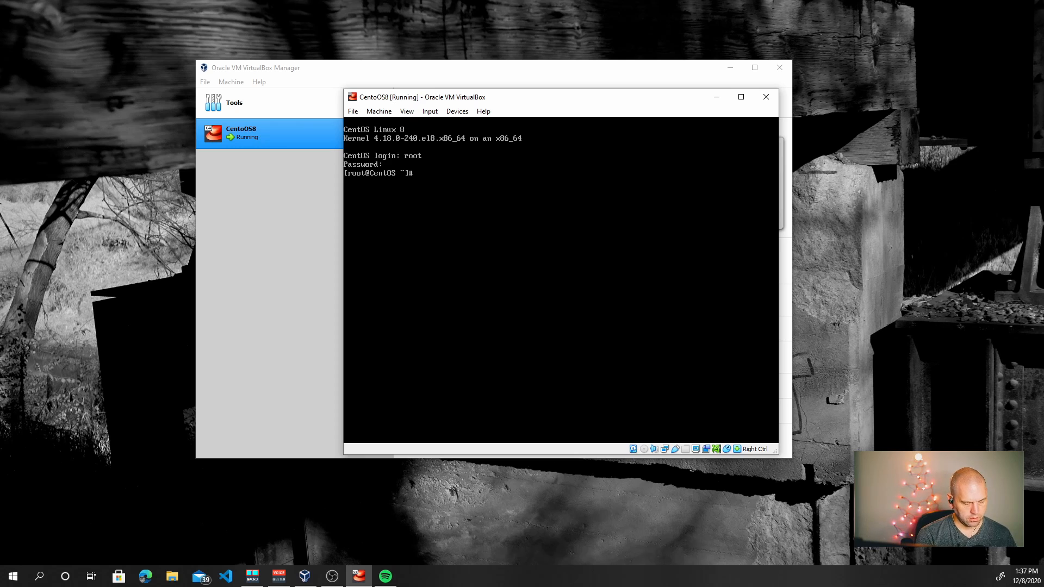
{"action": "type", "text": "df -"}
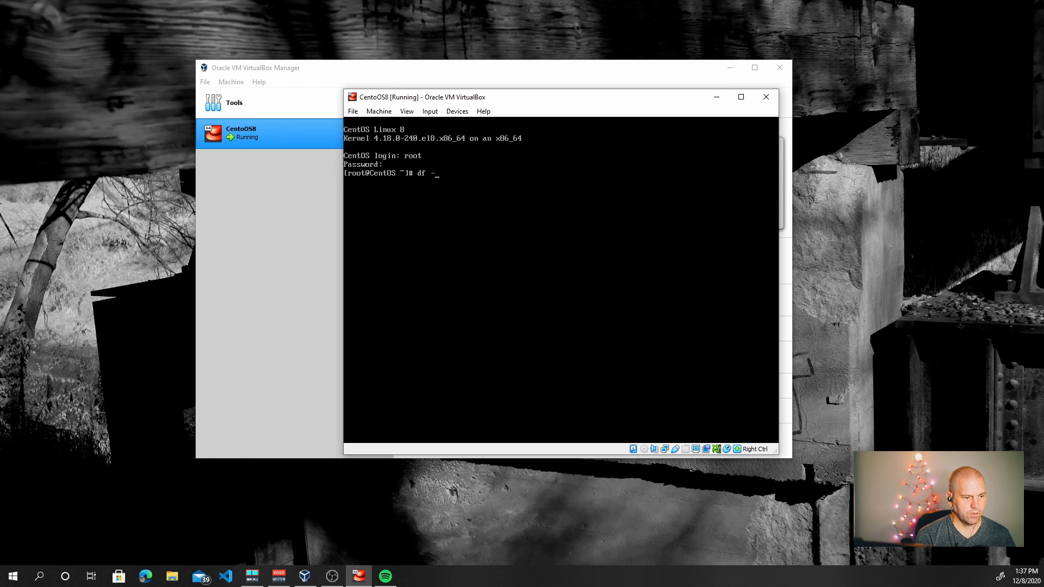
{"action": "type", "text": "h"}
{"action": "key", "text": "Return"}
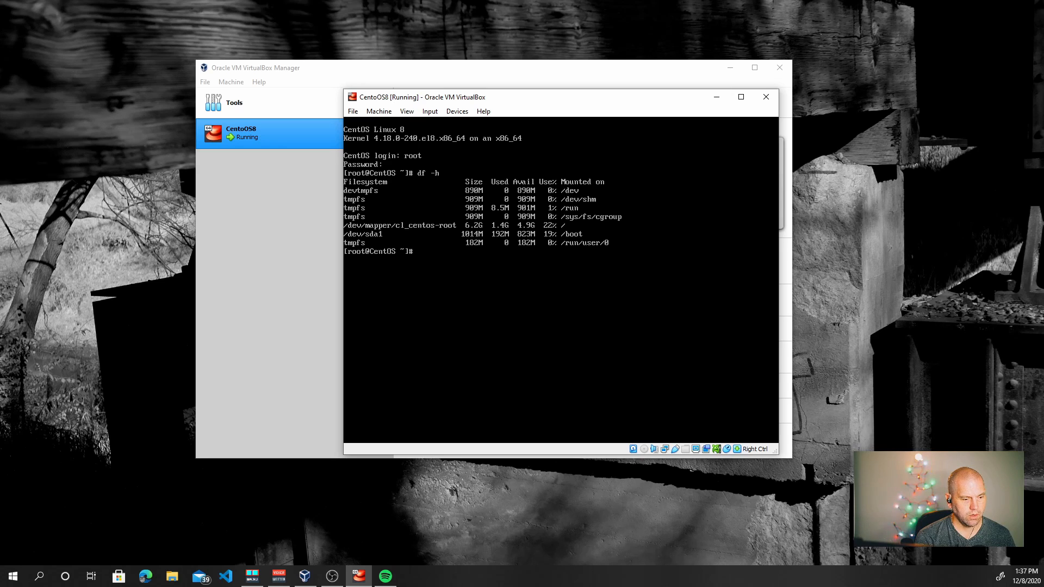
{"action": "type", "text": "yum"}
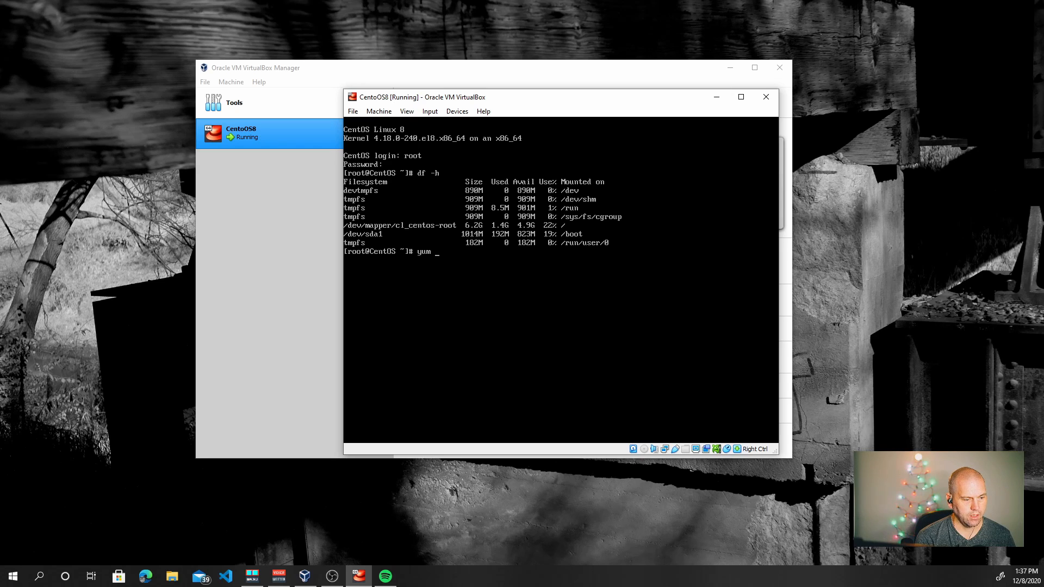
{"action": "type", "text": " upgrade -y"}
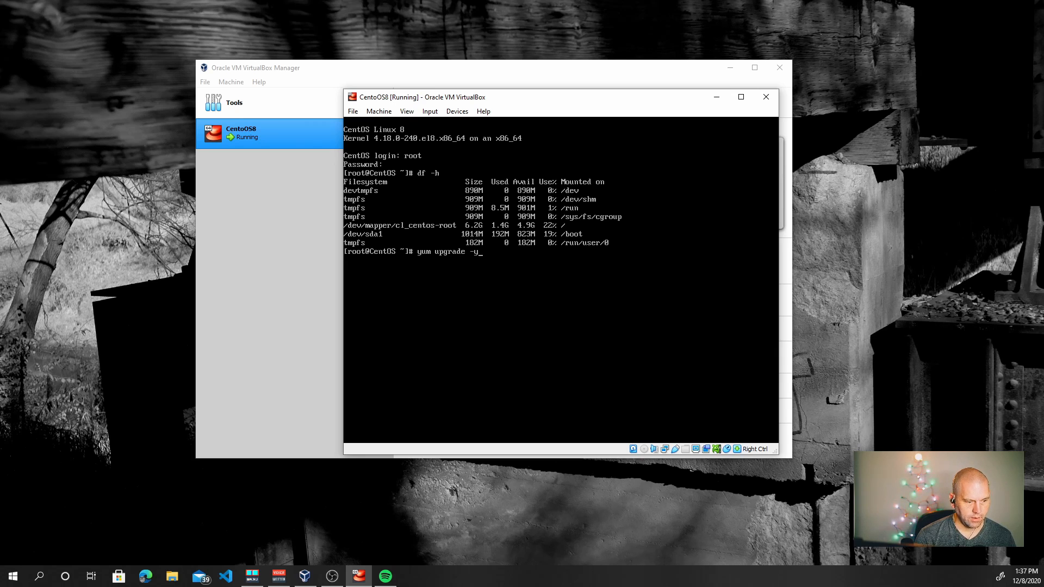
Cancel the pending command, ping google.com, then run yum upgrade to install kernel 4.18.0-240.1.1.el8_3
{"action": "key", "text": "ctrl+c"}
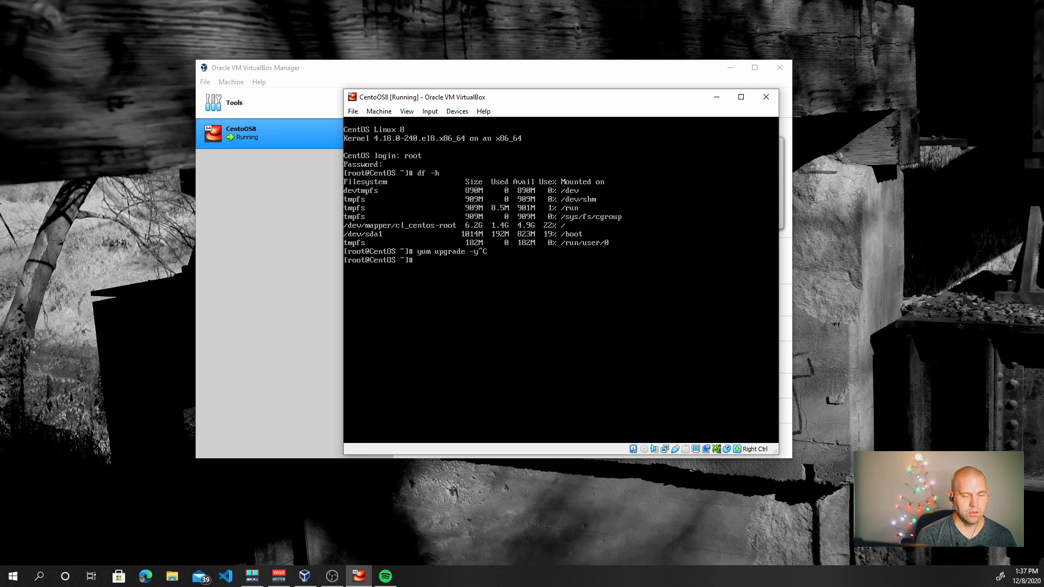
{"action": "type", "text": "ping gool"}
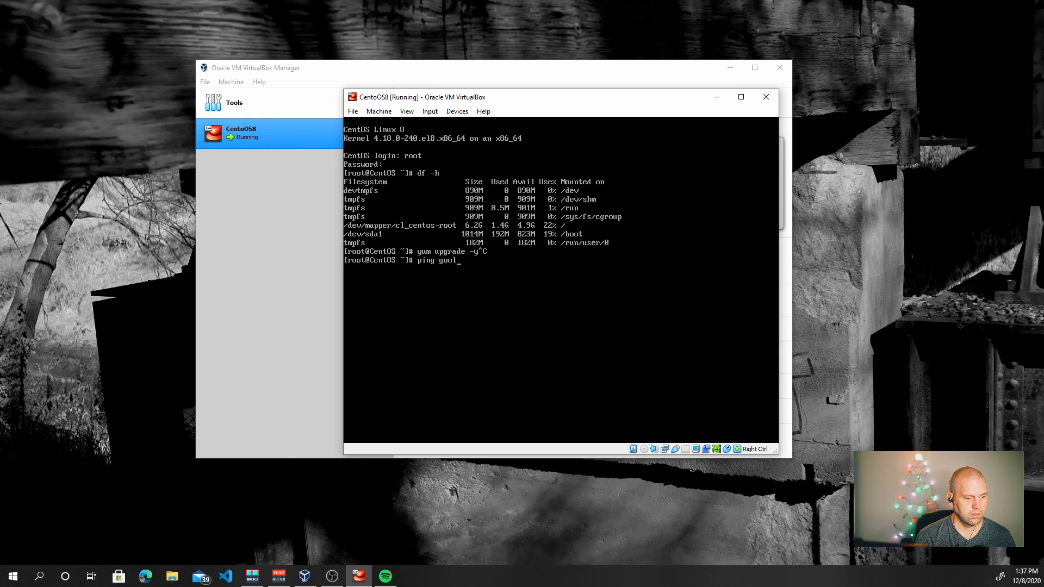
{"action": "key", "text": "BackSpace"}
{"action": "type", "text": "gle.com"}
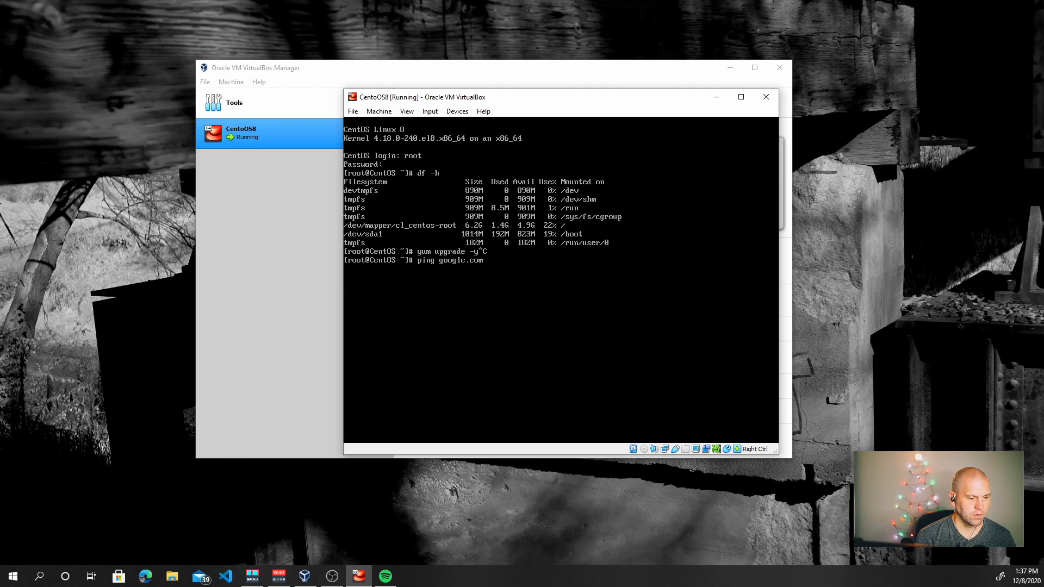
{"action": "key", "text": "Return"}
{"action": "key", "text": "ctrl+c"}
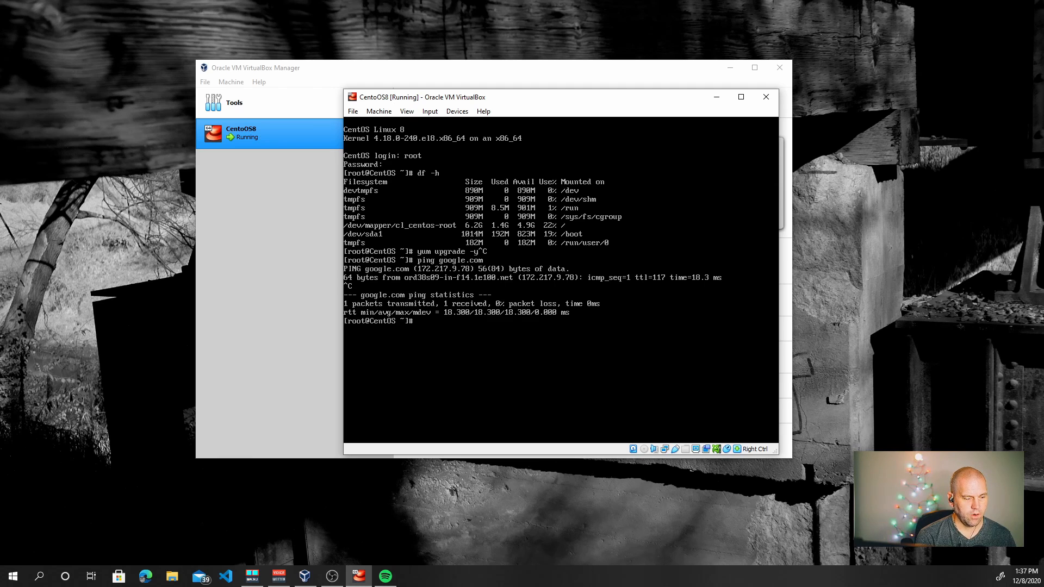
{"action": "type", "text": "yum upgrade -y"}
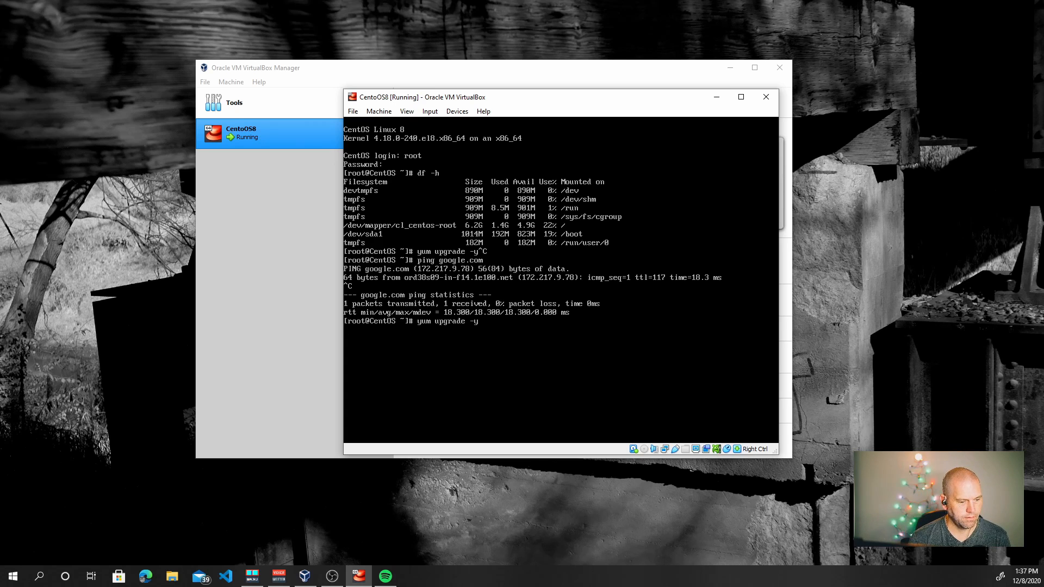
{"action": "key", "text": "Return"}
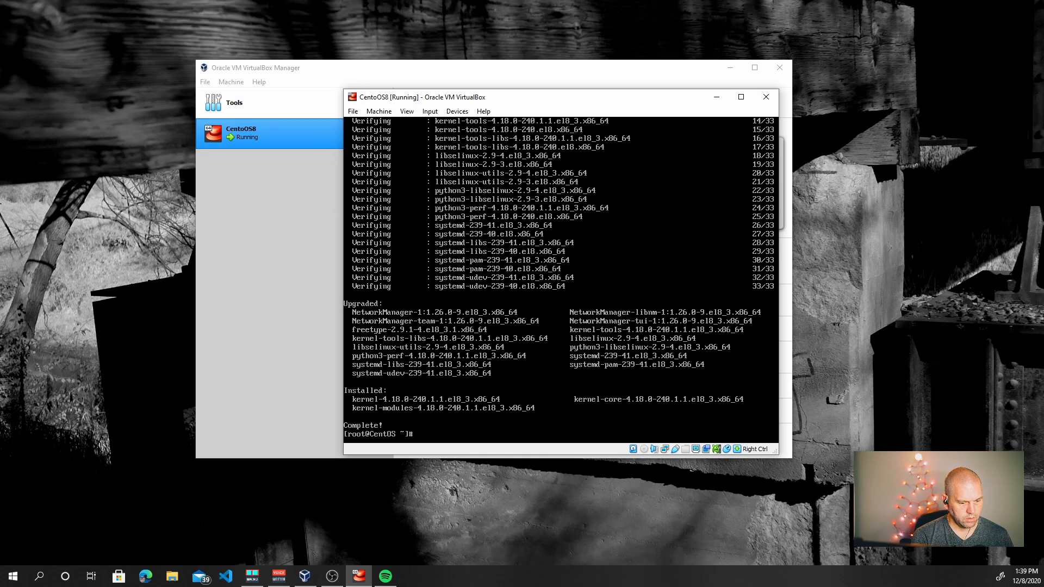
Restart the VM with shutdown now -r
{"action": "type", "text": "reboot"}
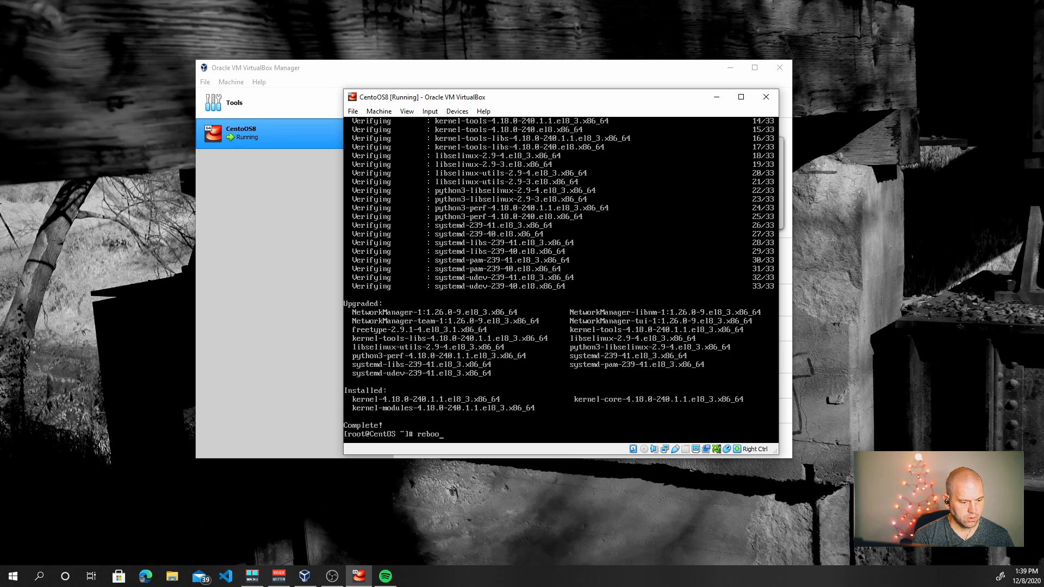
{"action": "key", "text": "BackSpace"}
{"action": "key", "text": "BackSpace"}
{"action": "key", "text": "BackSpace"}
{"action": "key", "text": "BackSpace"}
{"action": "key", "text": "BackSpace"}
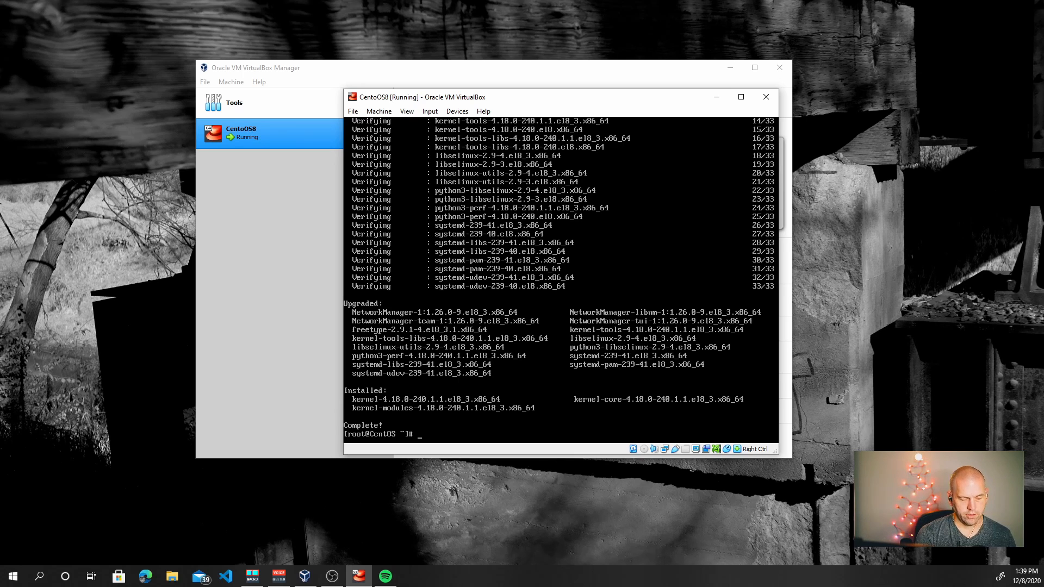
{"action": "type", "text": "shutd"}
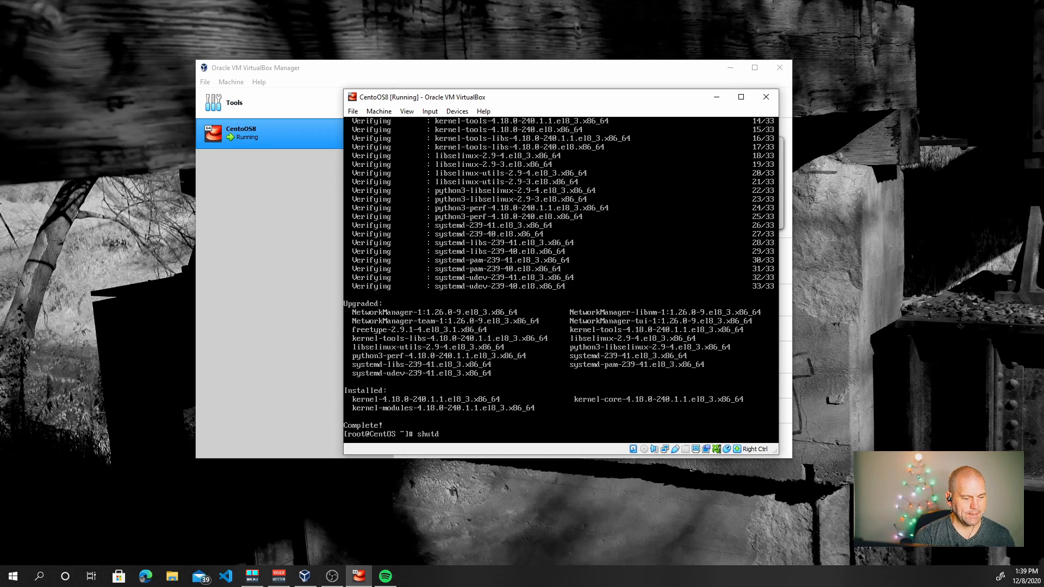
{"action": "type", "text": "own now -r"}
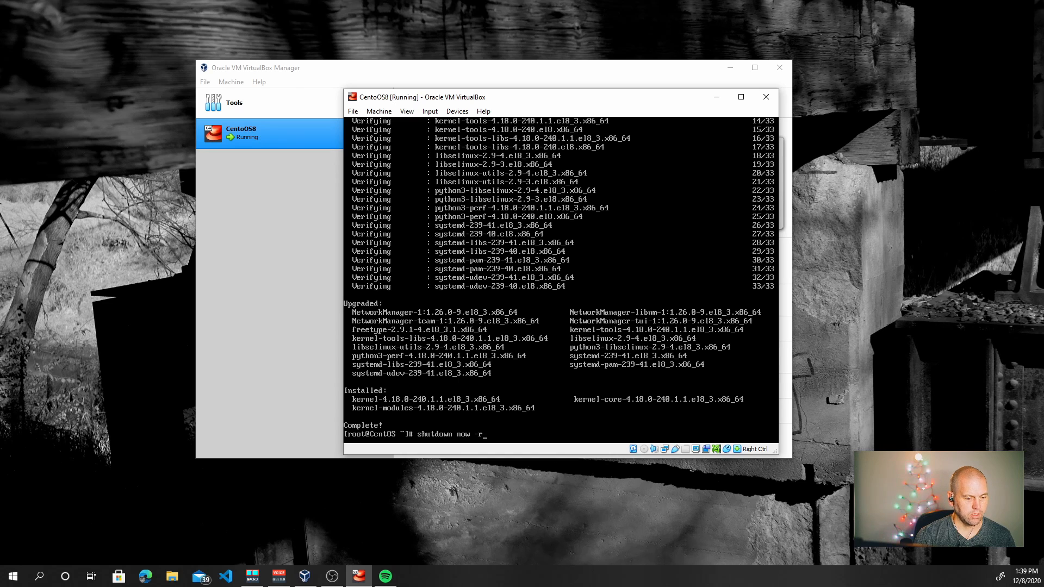
{"action": "key", "text": "Return"}
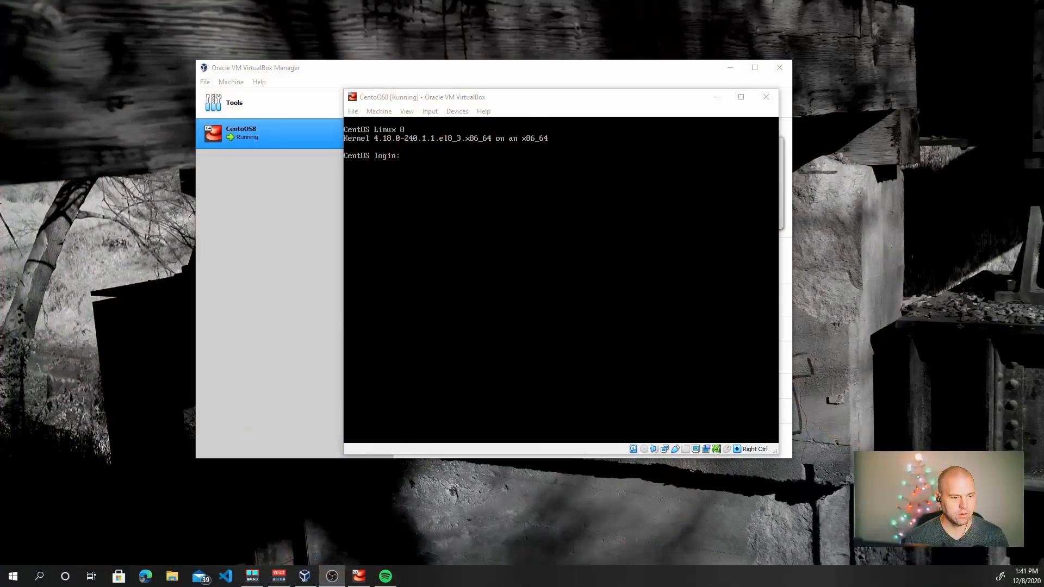
Log back in as root on the upgraded kernel
{"action": "left_click", "coordinate": [561, 279]}
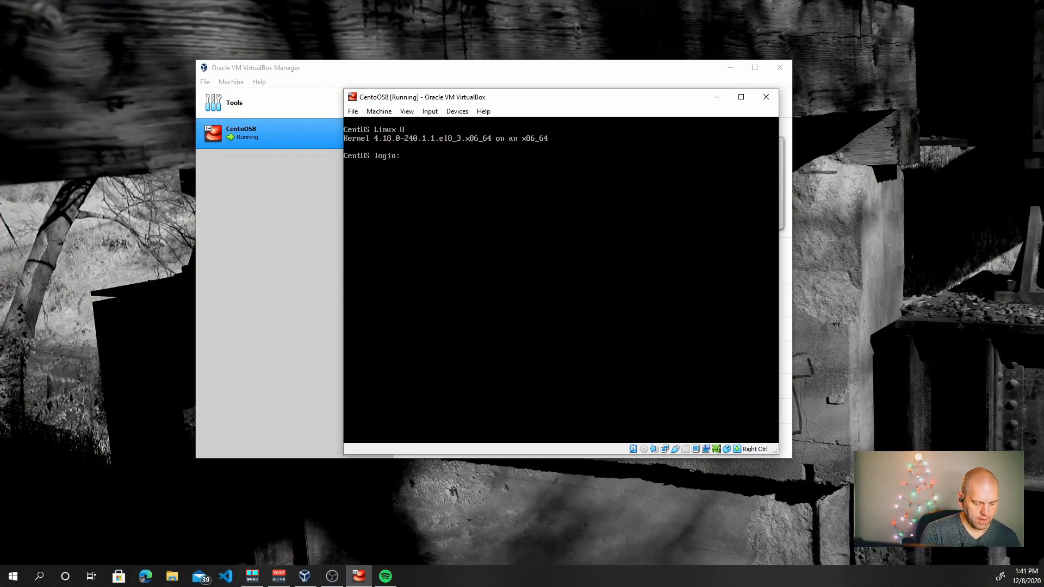
{"action": "type", "text": "root"}
{"action": "key", "text": "Return"}
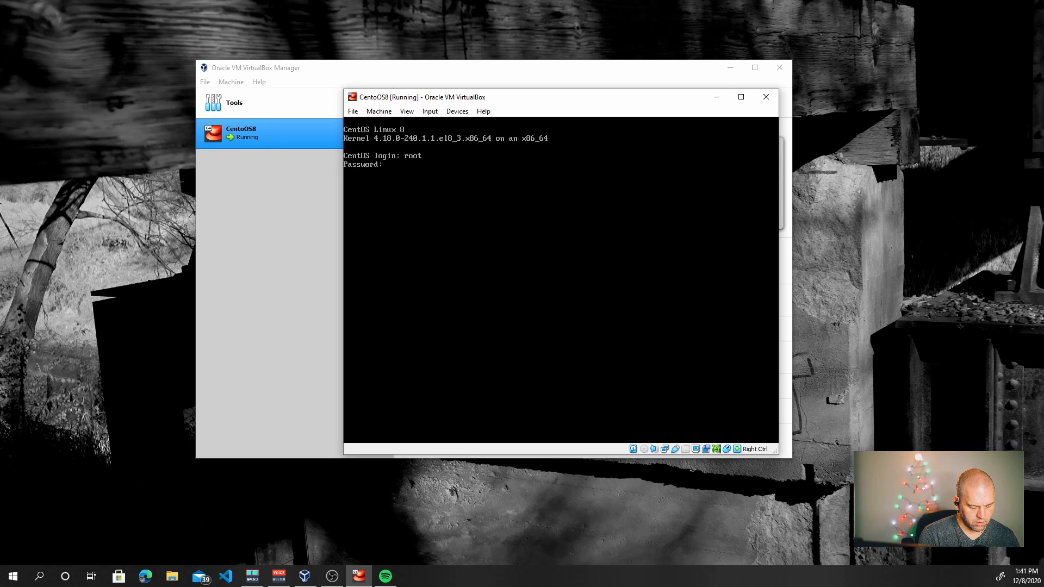
{"action": "key", "text": "Return"}
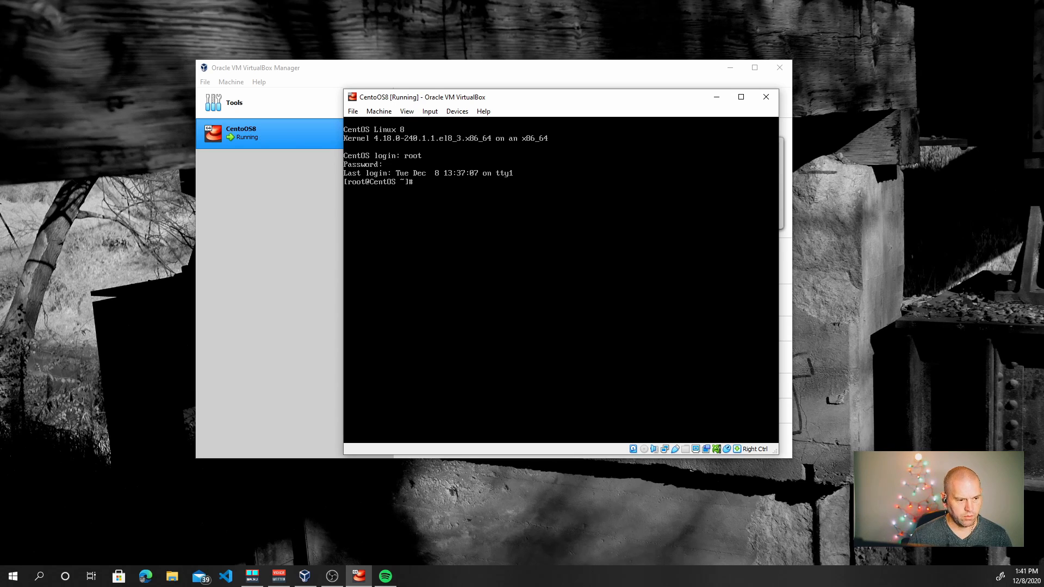
Insert the Guest Additions CD image into the VM's virtual drive
{"action": "left_click", "coordinate": [402, 112]}
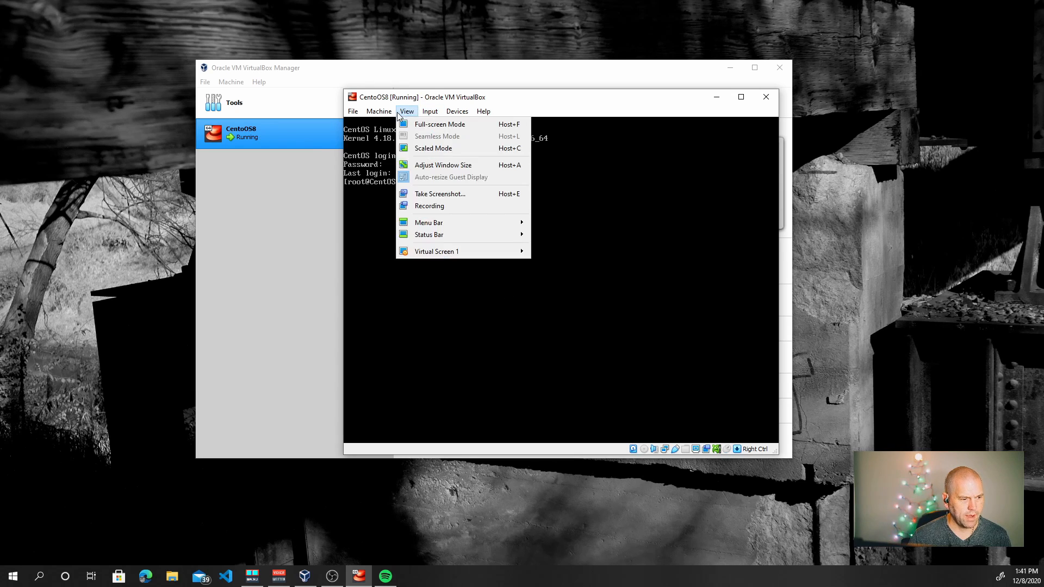
{"action": "mouse_move", "coordinate": [457, 111]}
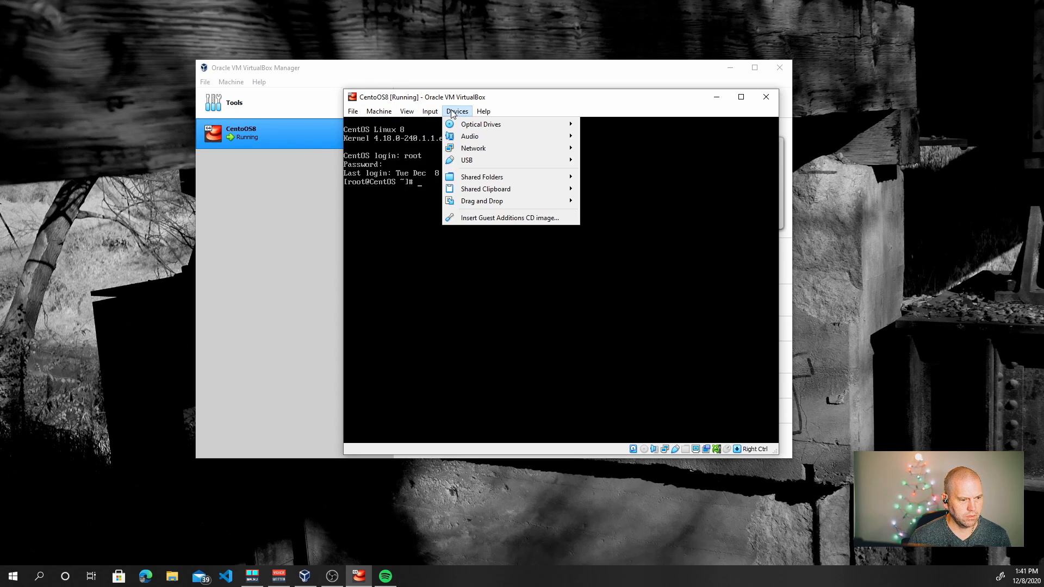
{"action": "left_click", "coordinate": [463, 218]}
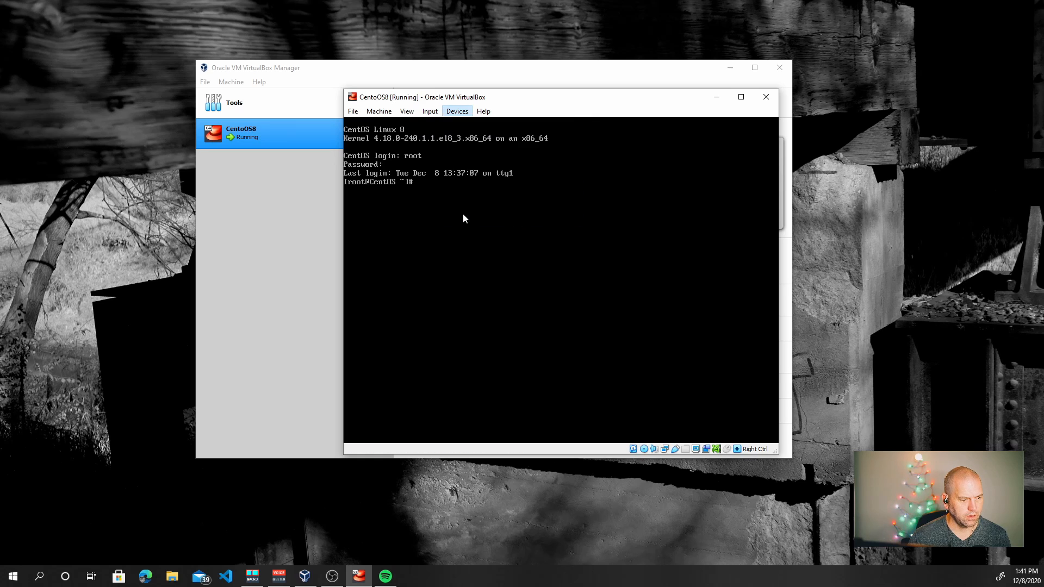
{"action": "left_click", "coordinate": [451, 113]}
{"action": "key", "text": "Escape"}
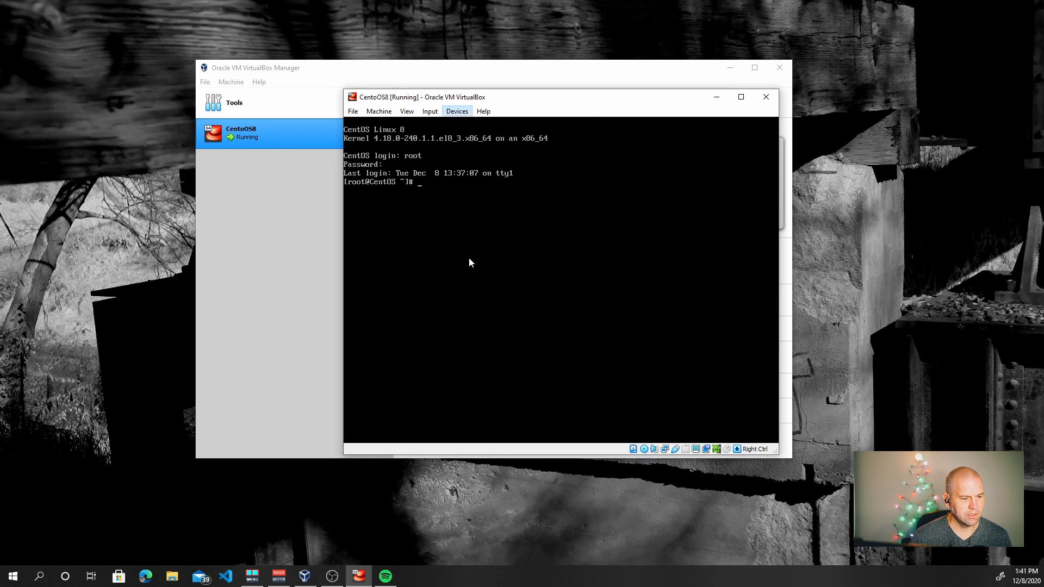
Mount /dev/cdrom at /mnt, change into /mnt and list its files
{"action": "left_click", "coordinate": [471, 263]}
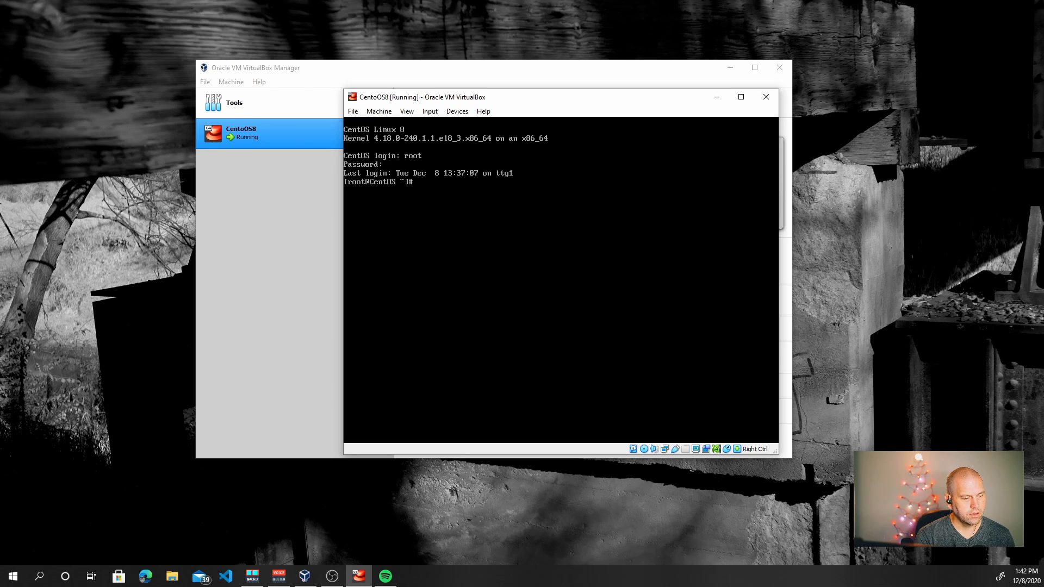
{"action": "type", "text": "mount /"}
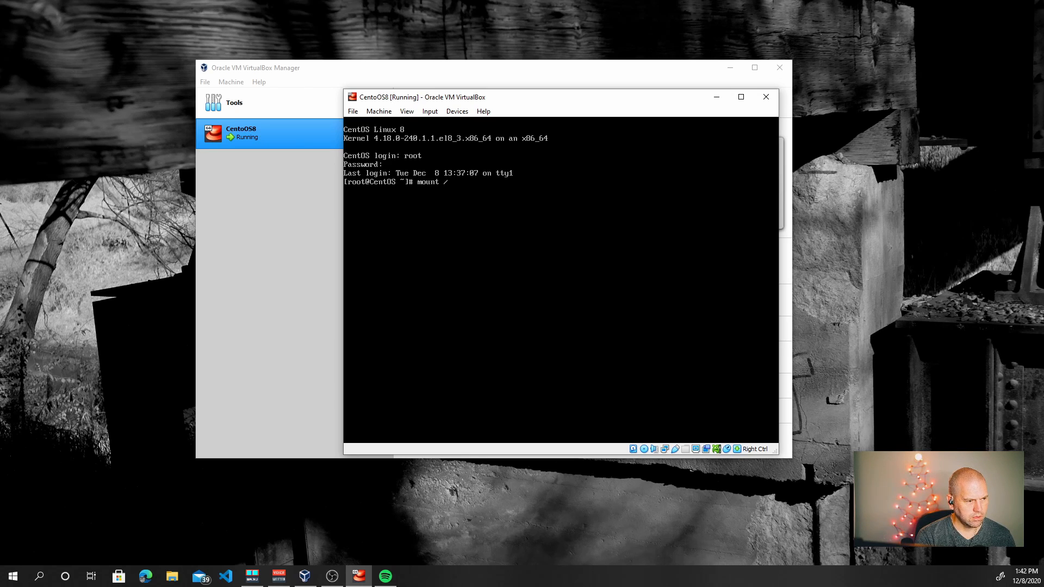
{"action": "type", "text": "dev/cdrom /mnt"}
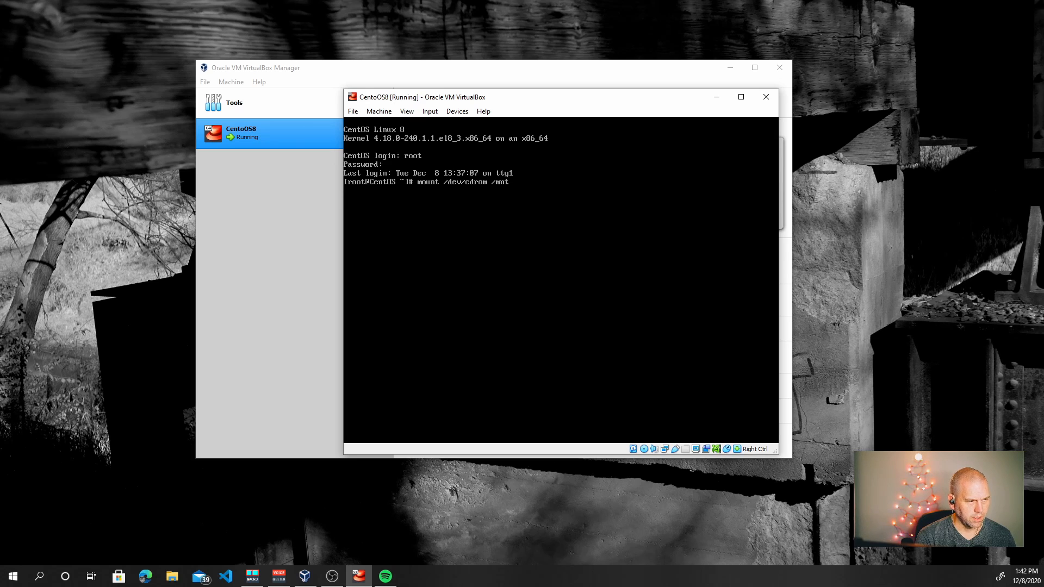
{"action": "key", "text": "Return"}
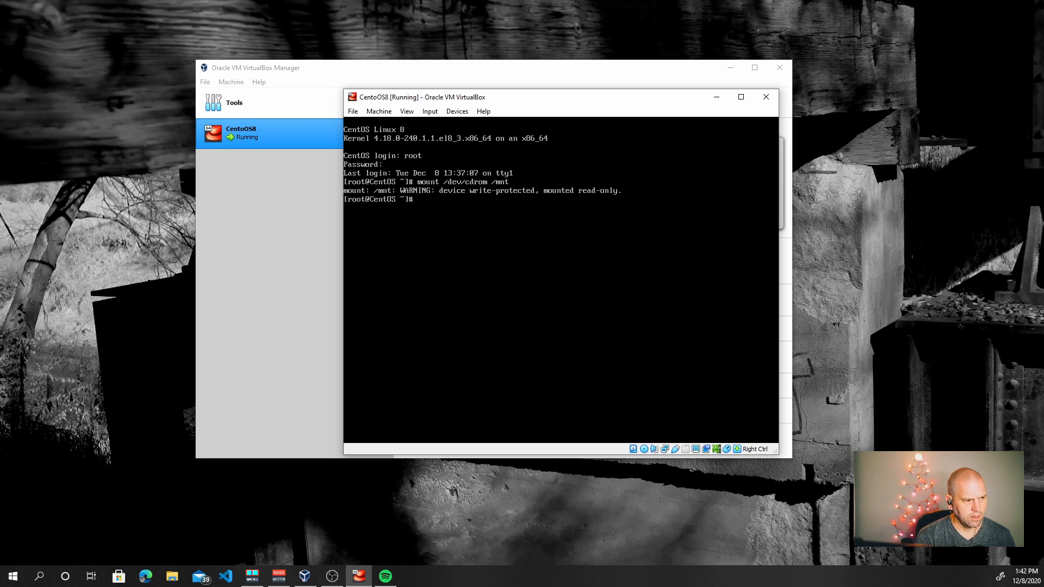
{"action": "type", "text": "cd /mnt"}
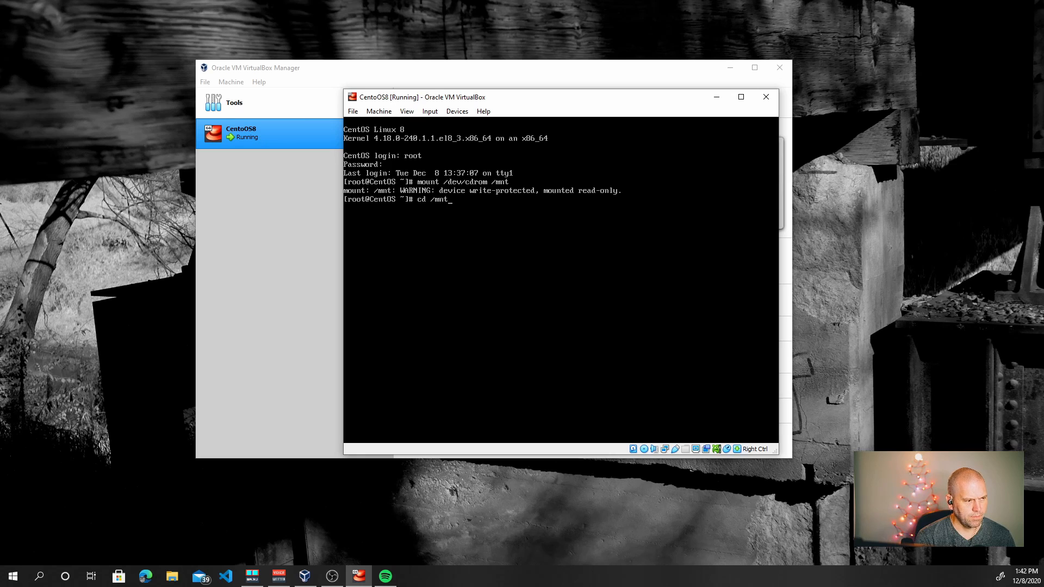
{"action": "key", "text": "Return"}
{"action": "type", "text": "ls"}
{"action": "key", "text": "Return"}
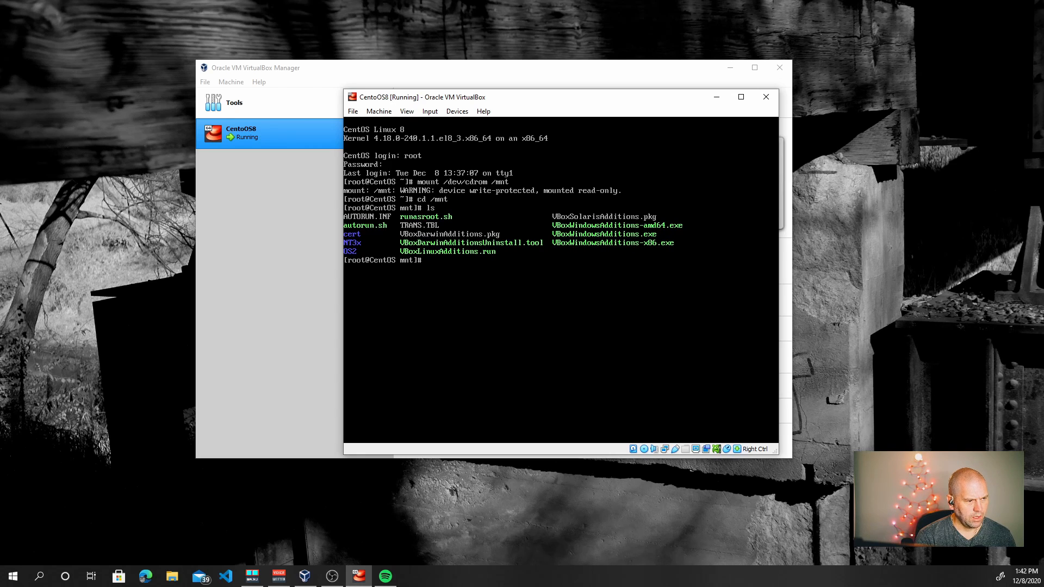
Enter ./VBoxLinuxAdditions.run at the prompt using Tab completion
{"action": "type", "text": "r"}
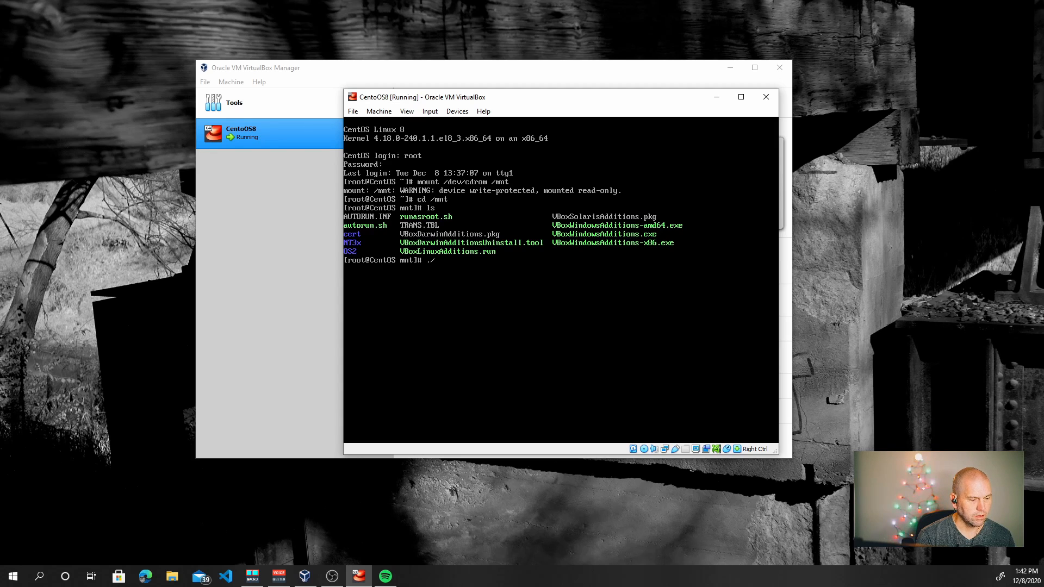
{"action": "type", "text": "VBox"}
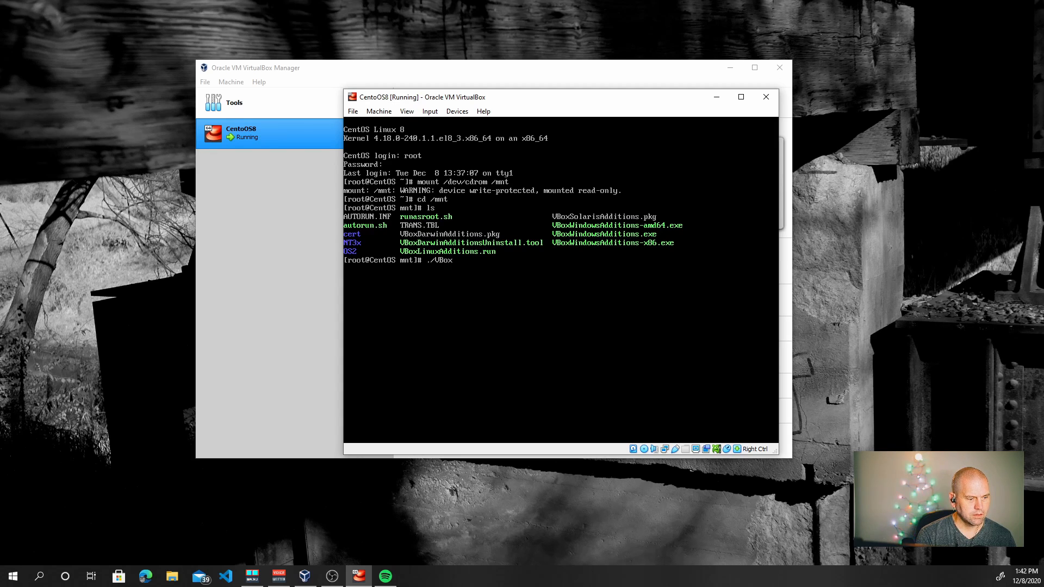
{"action": "type", "text": "Lin"}
{"action": "key", "text": "Tab"}
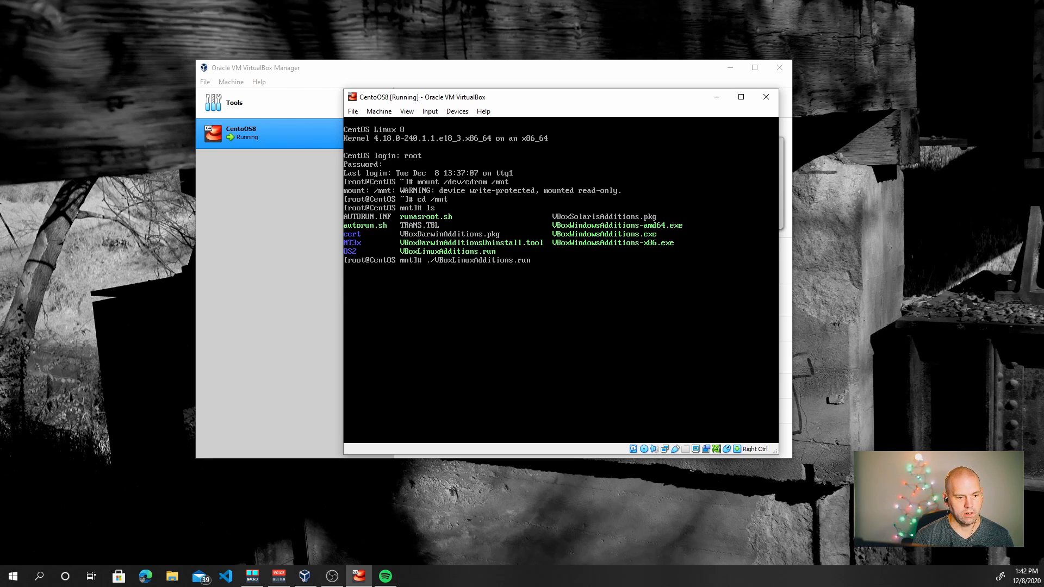
Run VBoxLinuxAdditions.run, then clear the prompt while consulting the web browser
{"action": "key", "text": "Return"}
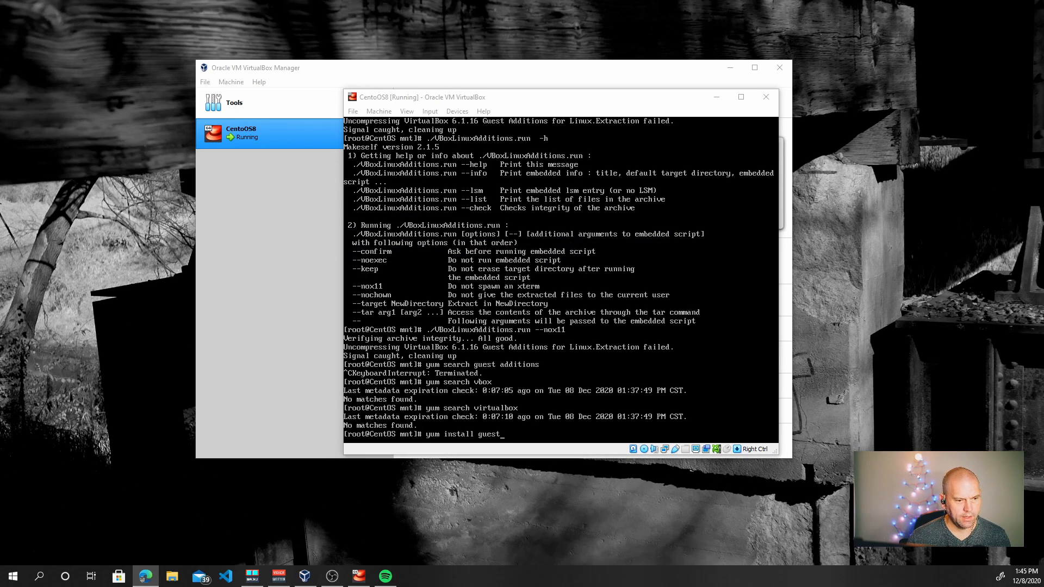
{"action": "left_click", "coordinate": [607, 101]}
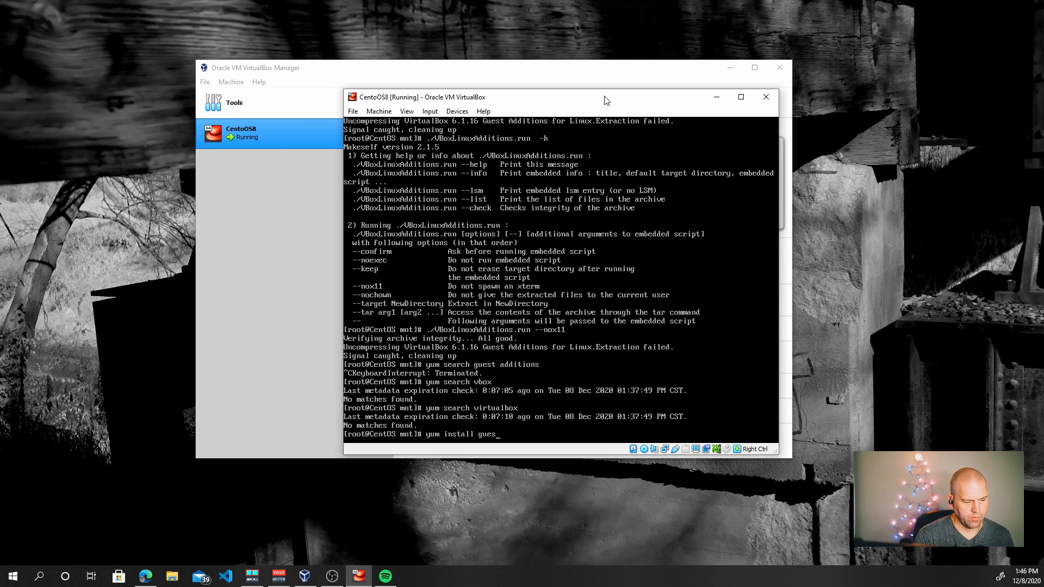
{"action": "key", "text": "BackSpace"}
{"action": "key", "text": "BackSpace"}
{"action": "key", "text": "BackSpace"}
{"action": "key", "text": "BackSpace"}
{"action": "key", "text": "BackSpace"}
{"action": "key", "text": "BackSpace"}
{"action": "key", "text": "BackSpace"}
{"action": "key", "text": "BackSpace"}
{"action": "key", "text": "BackSpace"}
{"action": "key", "text": "BackSpace"}
{"action": "key", "text": "BackSpace"}
{"action": "key", "text": "BackSpace"}
{"action": "key", "text": "BackSpace"}
{"action": "key", "text": "BackSpace"}
{"action": "key", "text": "BackSpace"}
{"action": "key", "text": "BackSpace"}
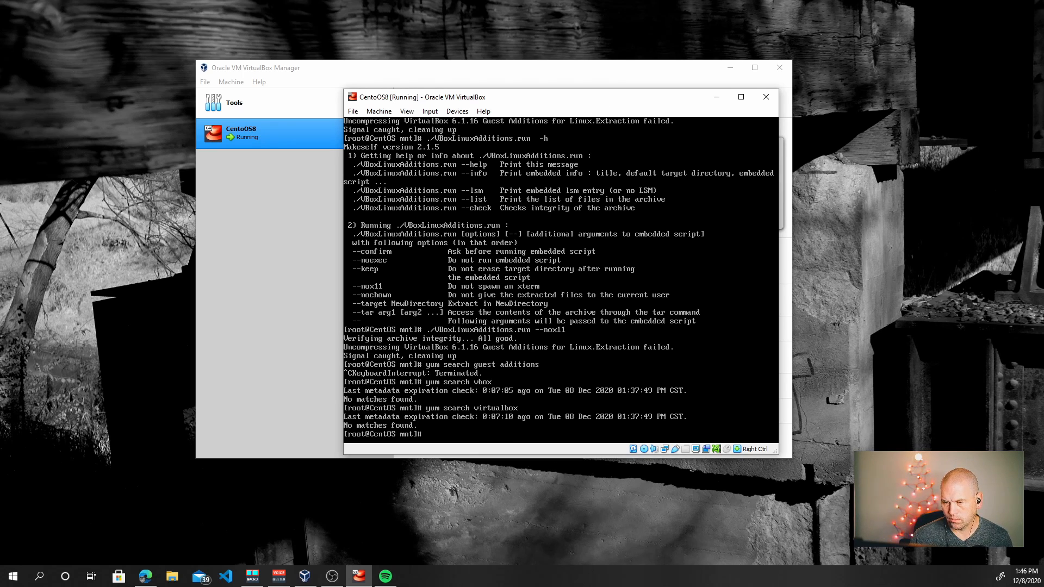
{"action": "key", "text": "alt+Tab"}
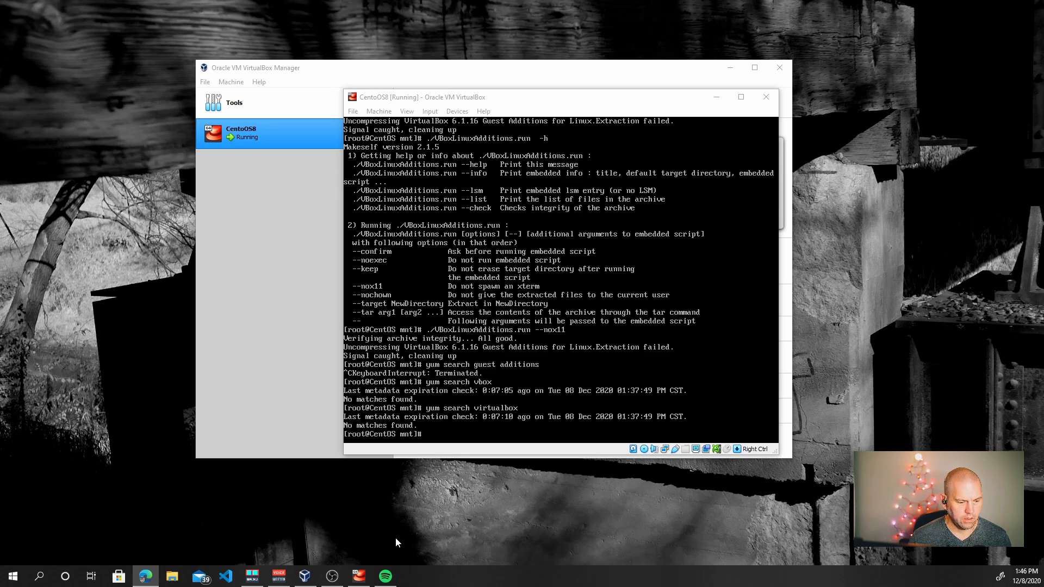
{"action": "key", "text": "alt+Tab"}
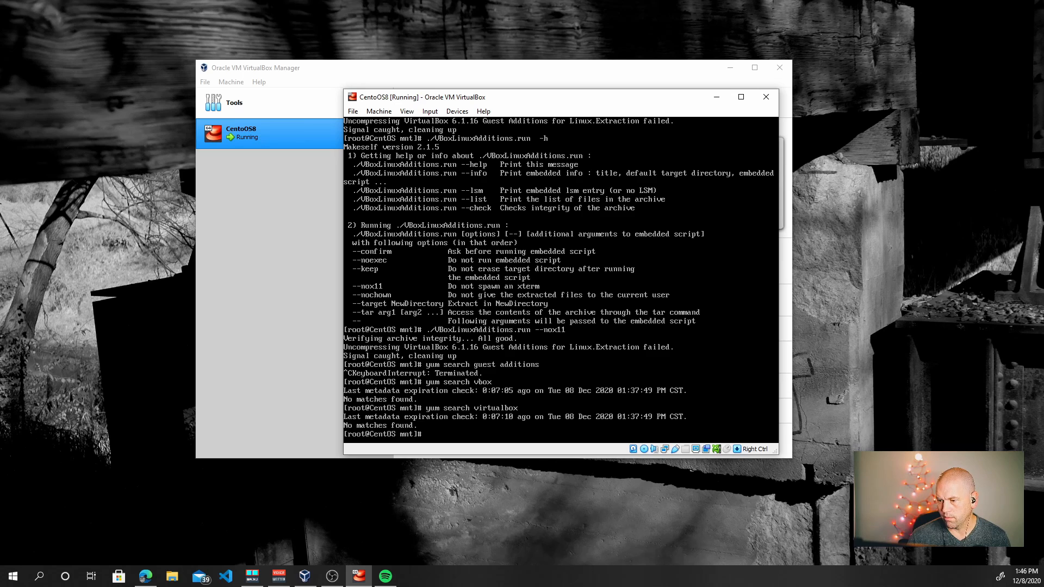
{"action": "key", "text": "alt+Tab"}
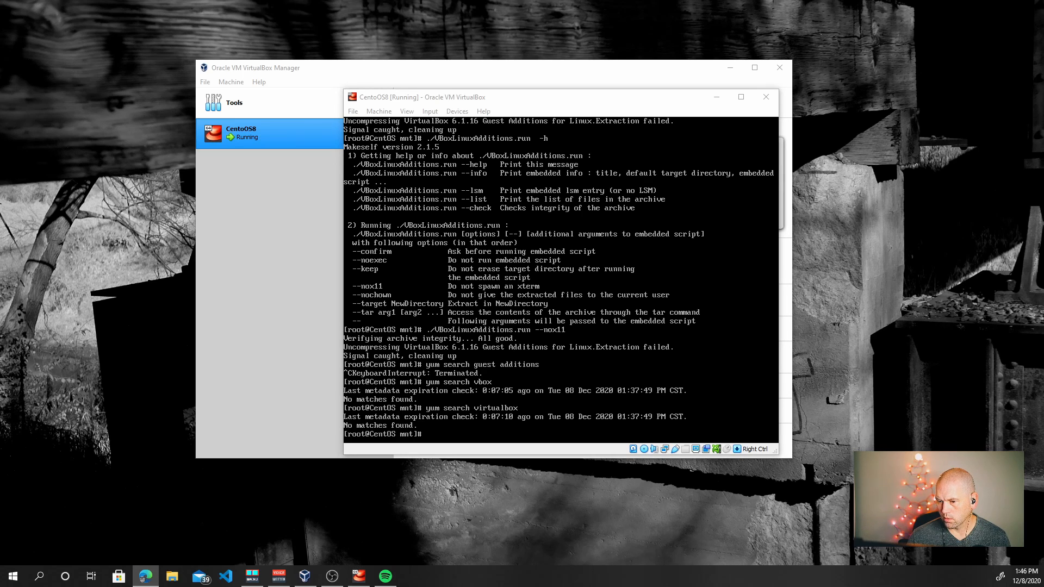
{"action": "key", "text": "alt+Tab"}
Yum install bzip2, kernel-devel, kernel-headers, perl, gcc, make and elfutils-libelf-devel, fixing the extra dash
{"action": "type", "text": "yum "}
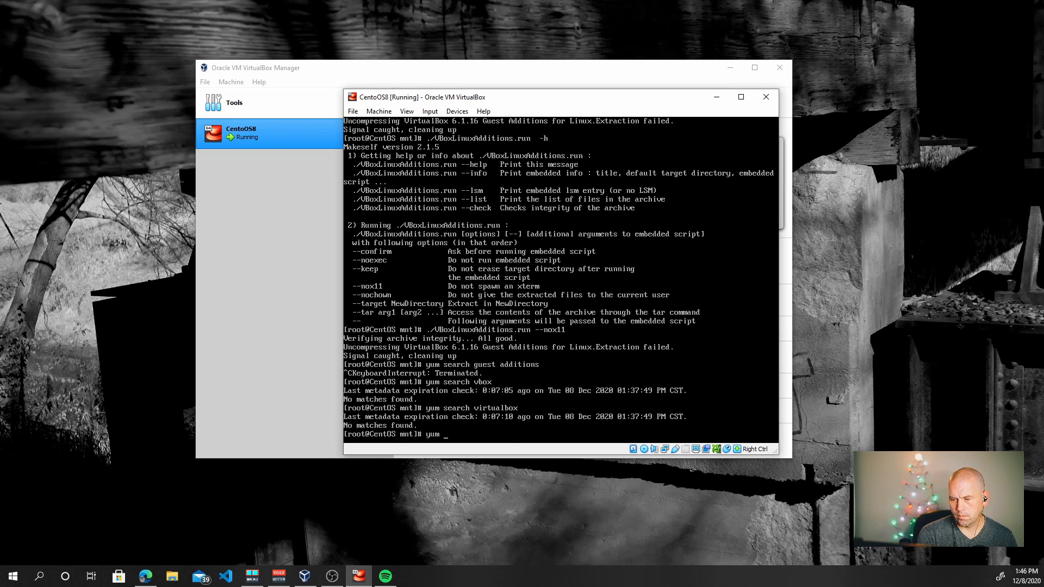
{"action": "type", "text": "install bzip"}
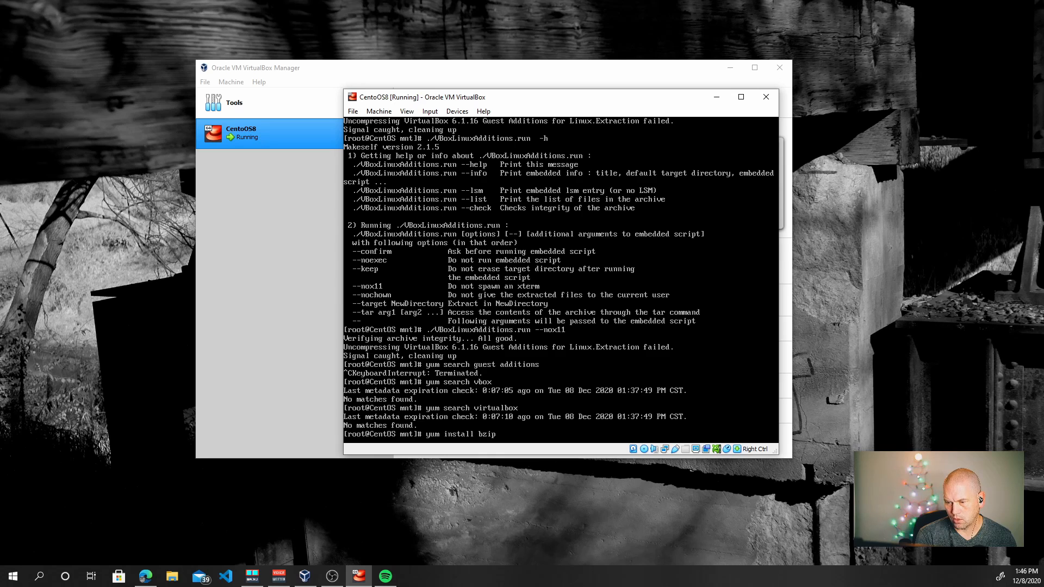
{"action": "type", "text": "2 kernel-"}
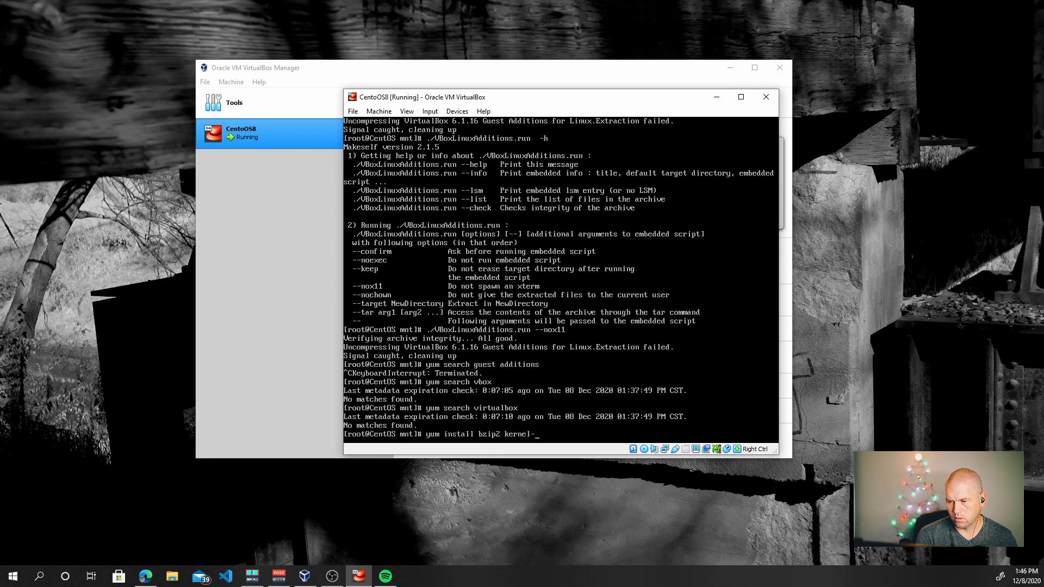
{"action": "type", "text": "devel-$"}
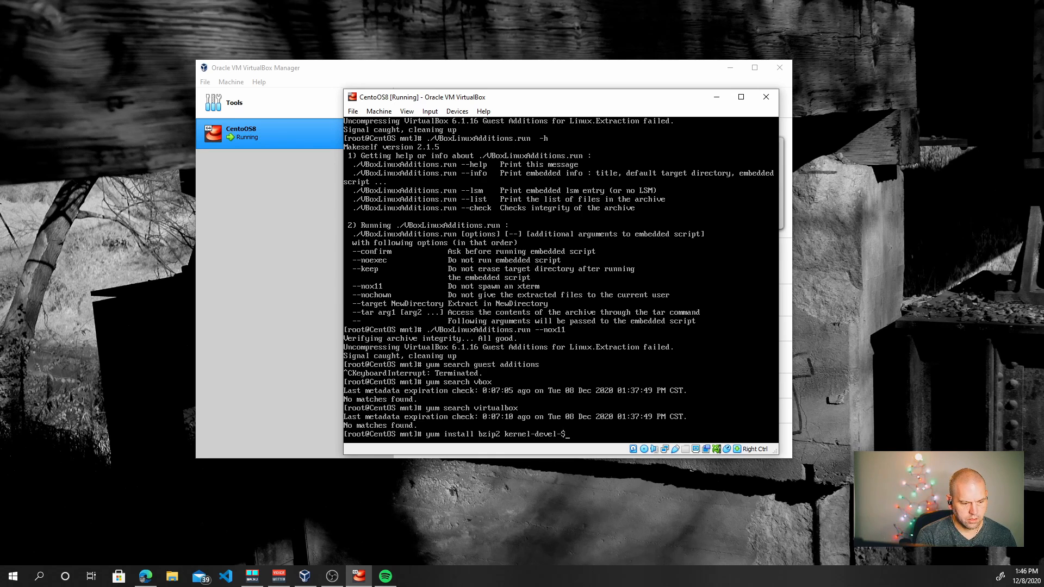
{"action": "type", "text": "{uname -r"}
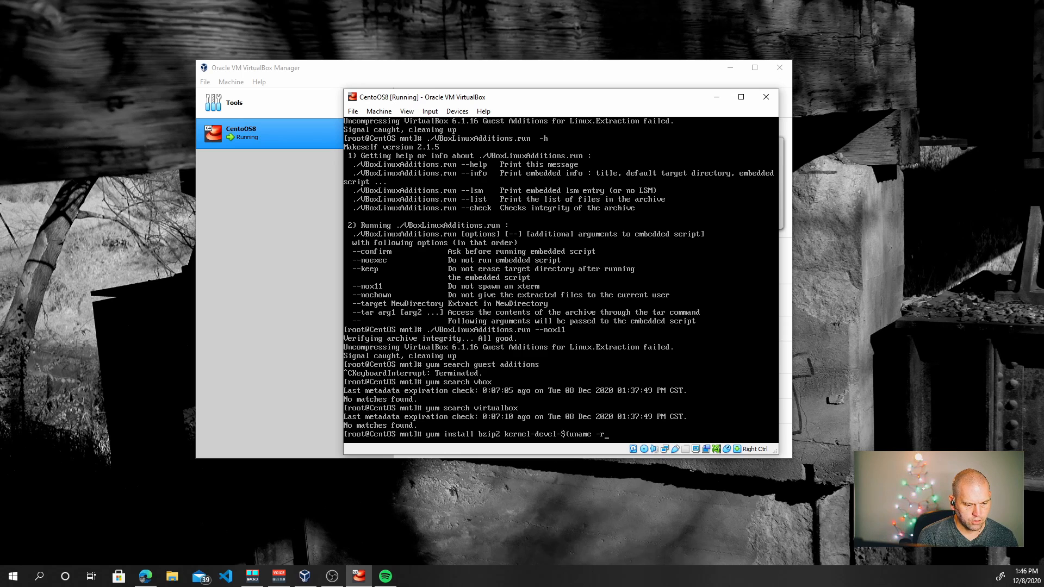
{"action": "type", "text": ") kernel-headers perl gcc"}
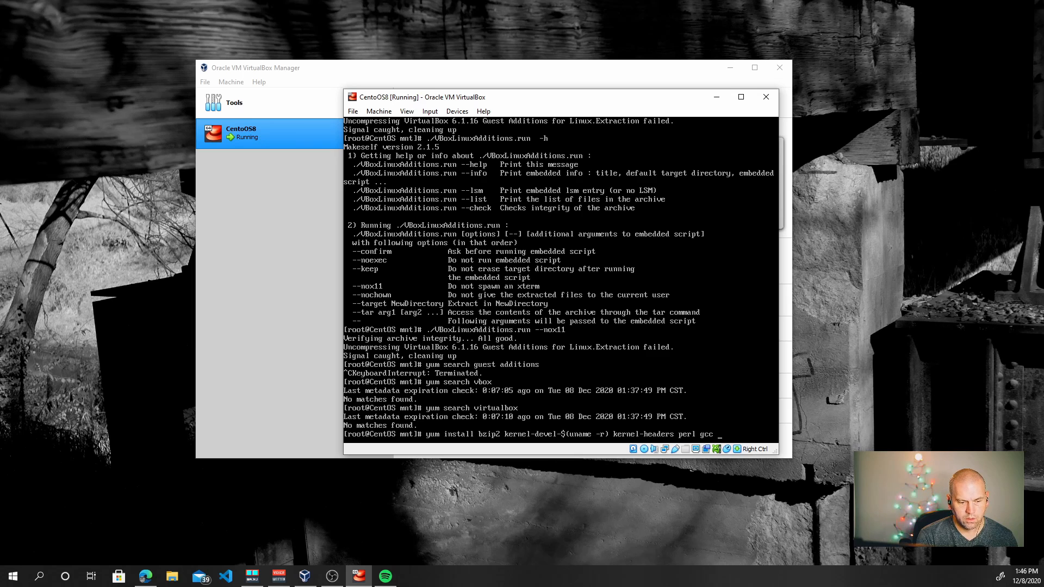
{"action": "type", "text": "make"}
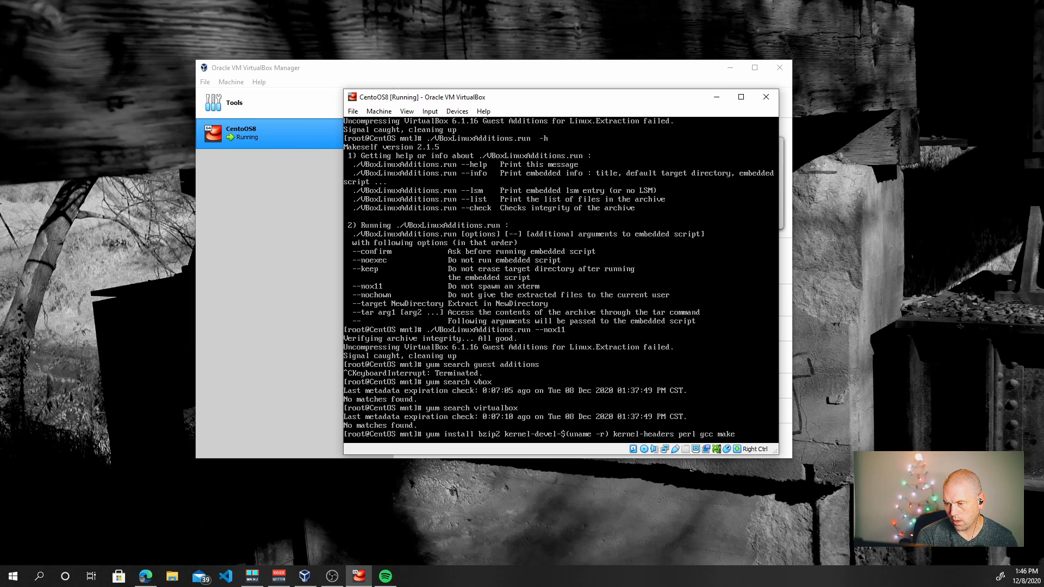
{"action": "type", "text": " elfutils"}
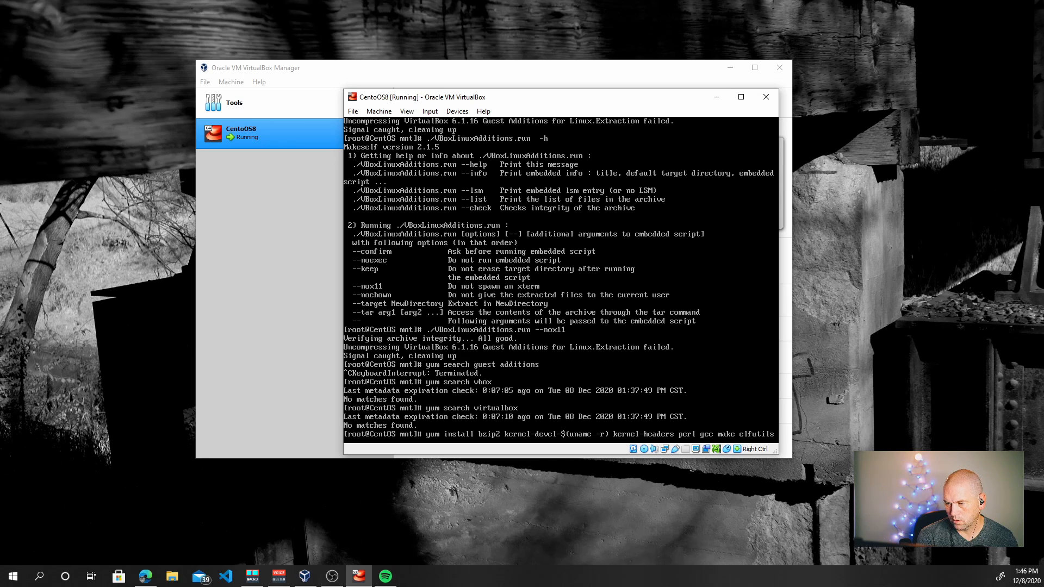
{"action": "type", "text": "-"}
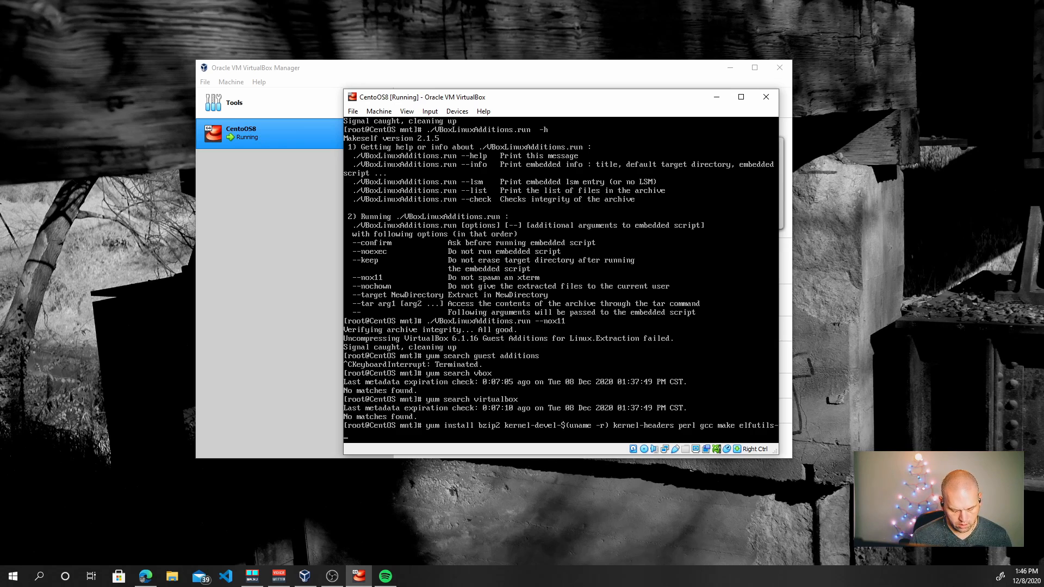
{"action": "type", "text": "-libelf-devel"}
{"action": "key", "text": "Return"}
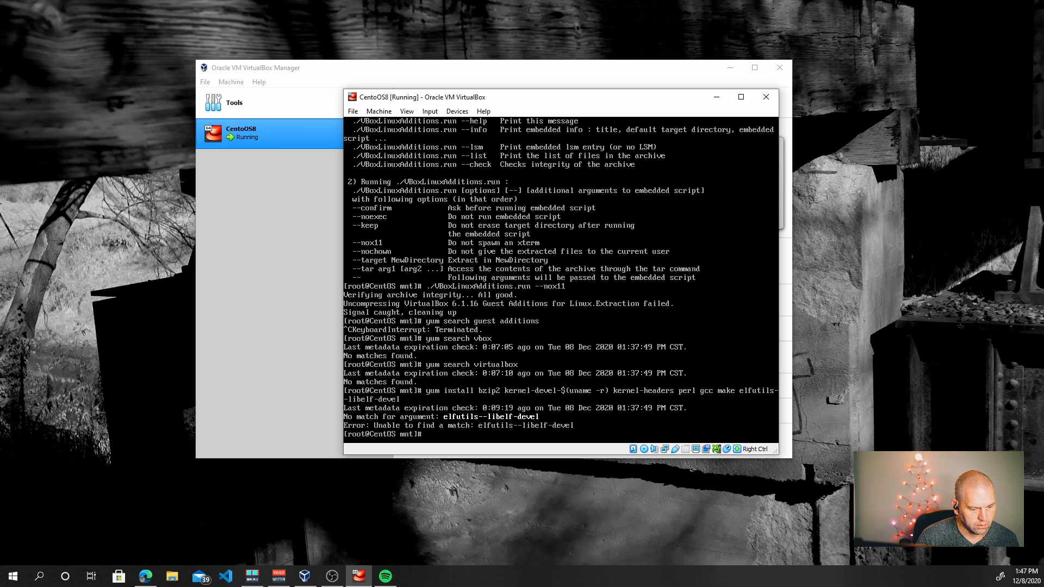
{"action": "key", "text": "Up"}
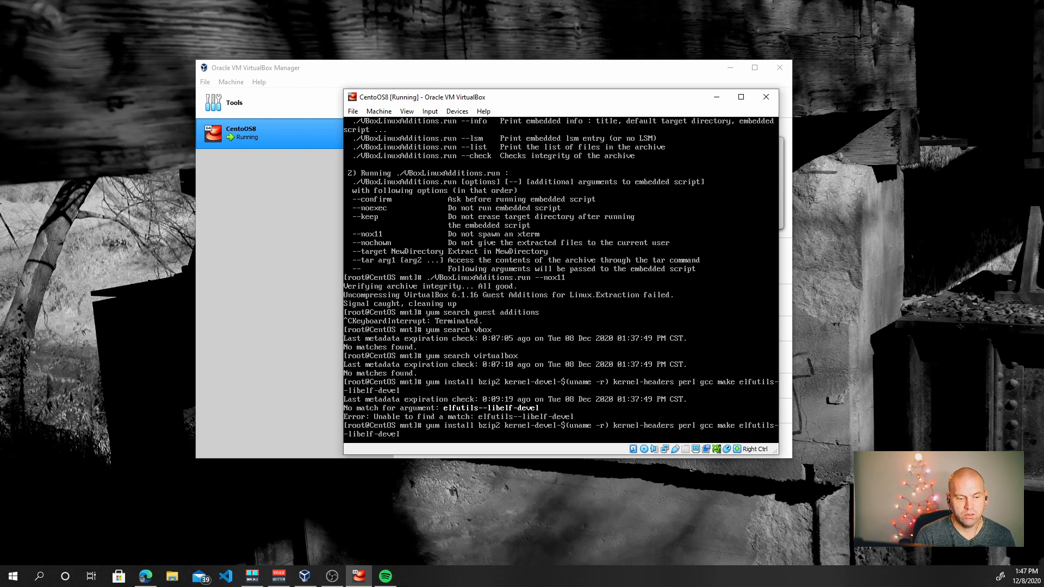
{"action": "key", "text": "BackSpace"}
{"action": "key", "text": "Return"}
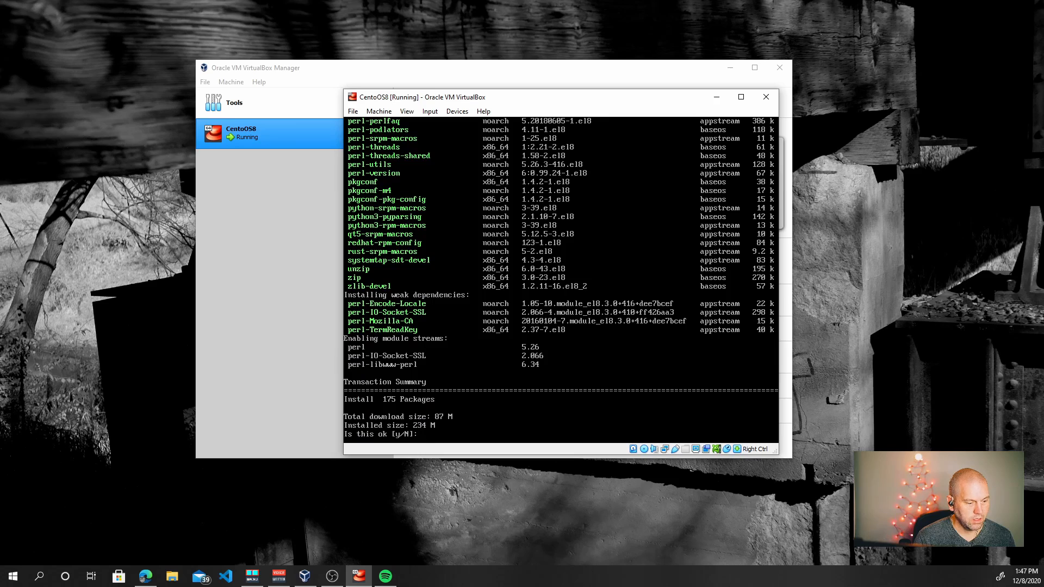
Answer y to install the 175 build-dependency packages
{"action": "type", "text": "y"}
{"action": "key", "text": "Return"}
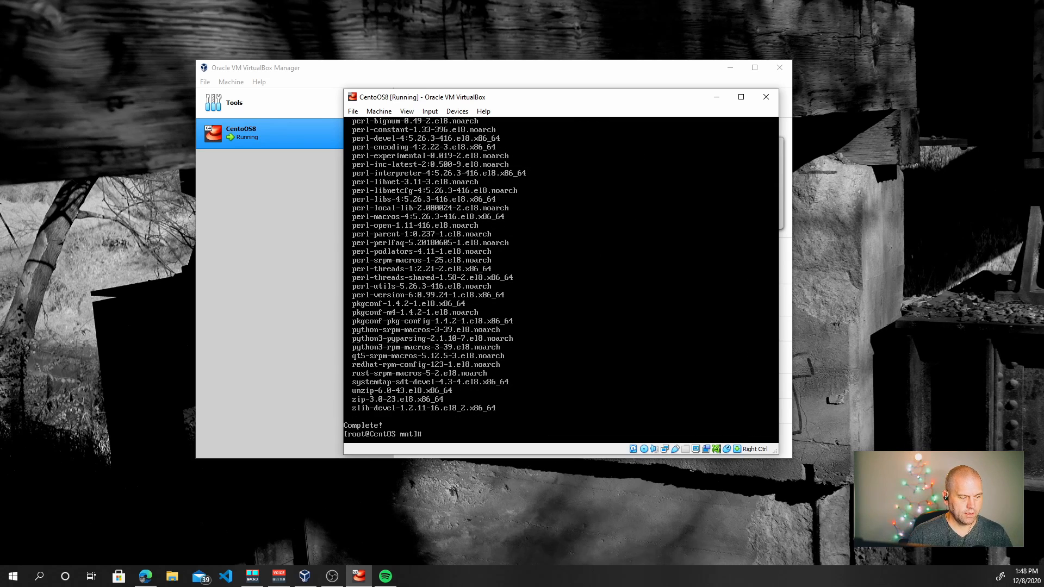
List the disc files and run ./VBoxLinuxAdditions.run, which fails during extraction
{"action": "type", "text": "ls"}
{"action": "key", "text": "Return"}
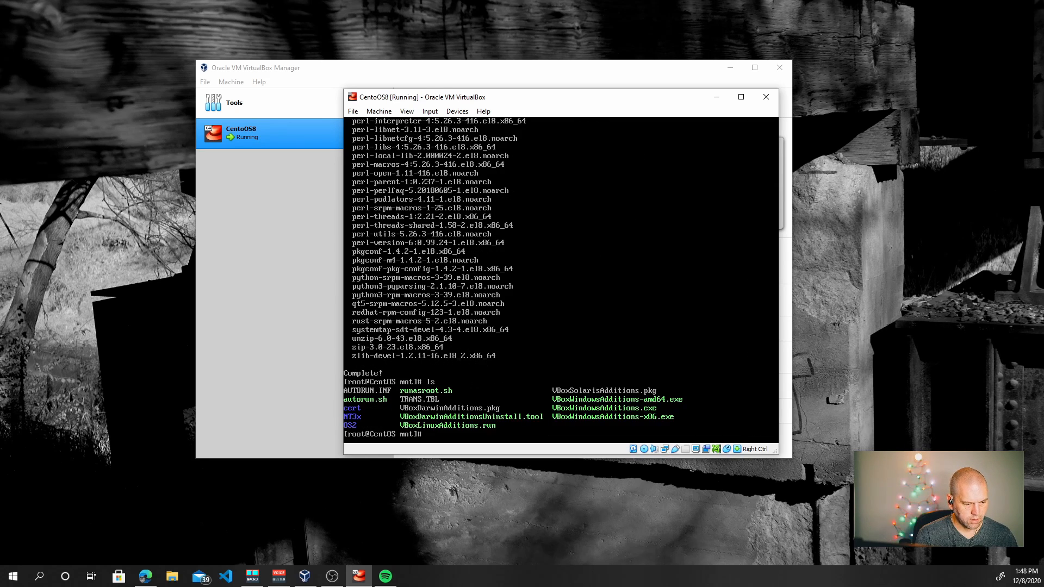
{"action": "type", "text": "./VBox"}
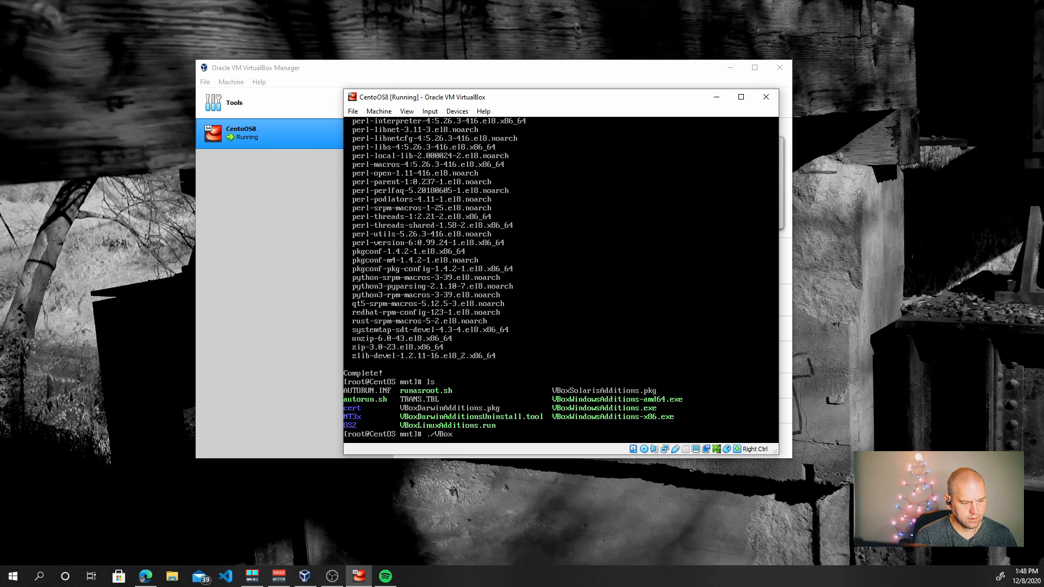
{"action": "type", "text": "Lin"}
{"action": "key", "text": "Tab"}
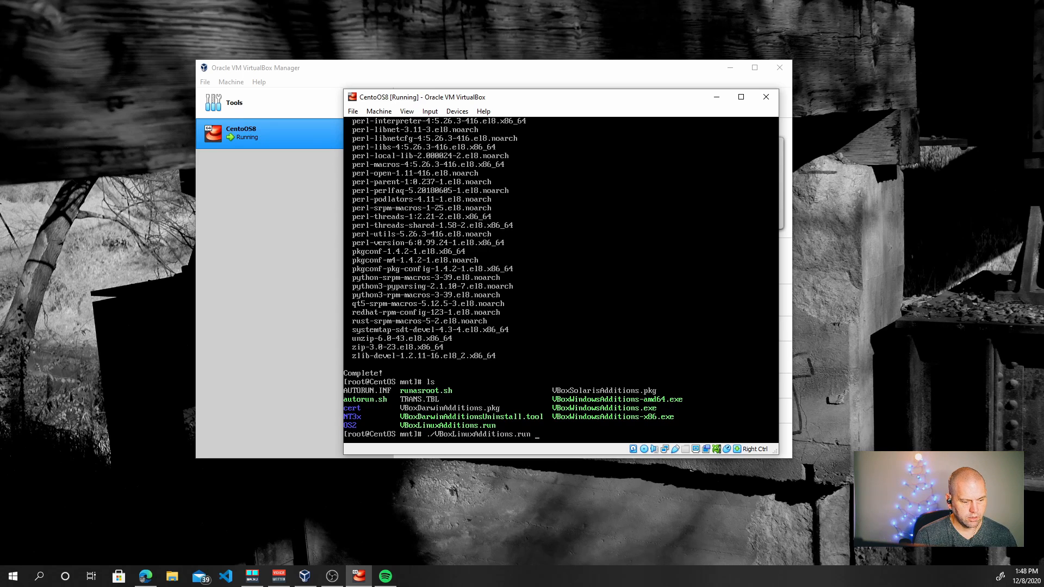
{"action": "key", "text": "Return"}
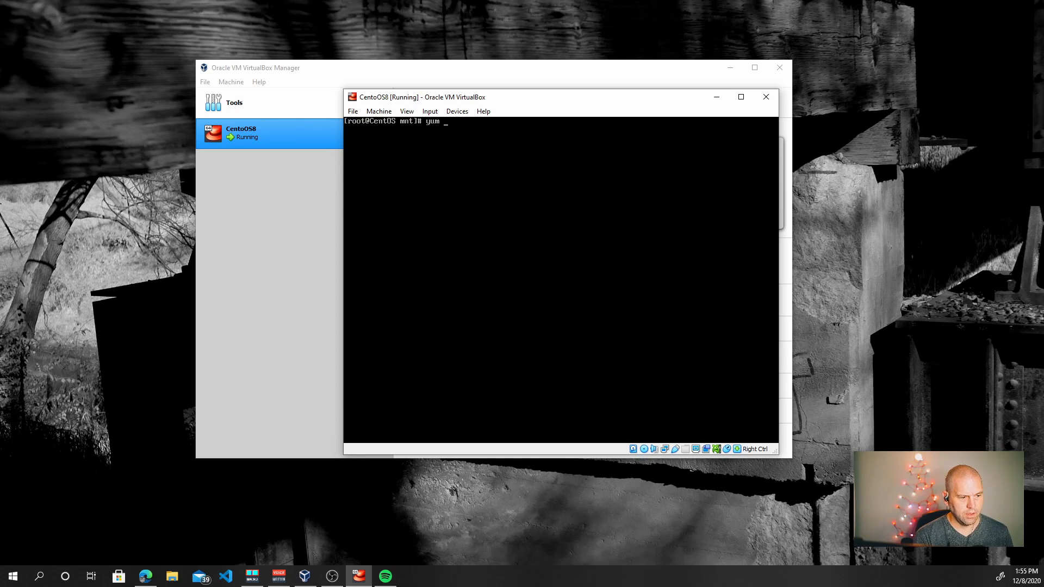
Run yum install -y tar, which reports tar already installed, and list the disc contents again
{"action": "type", "text": "install -y tar"}
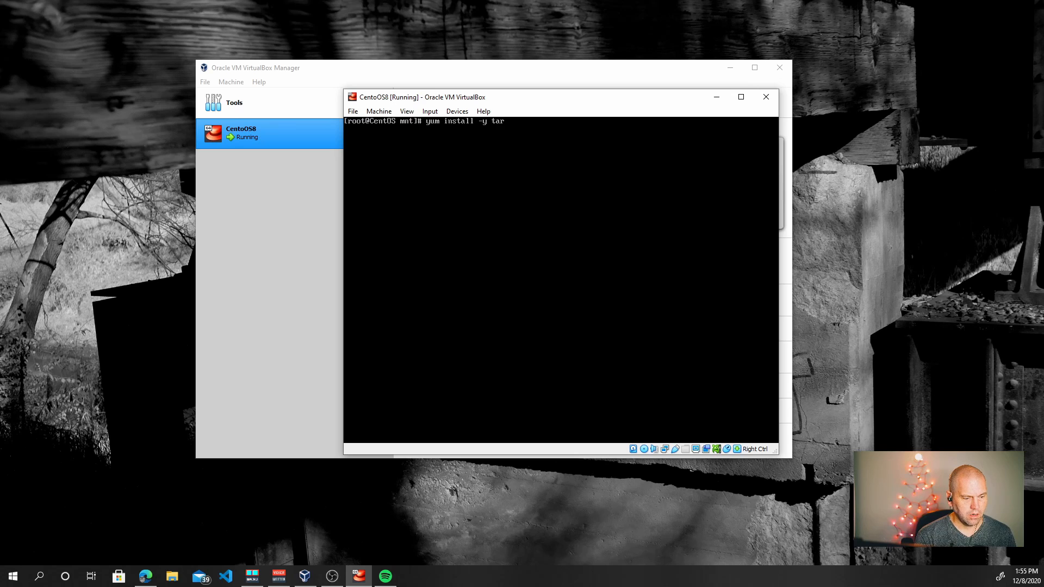
{"action": "key", "text": "Return"}
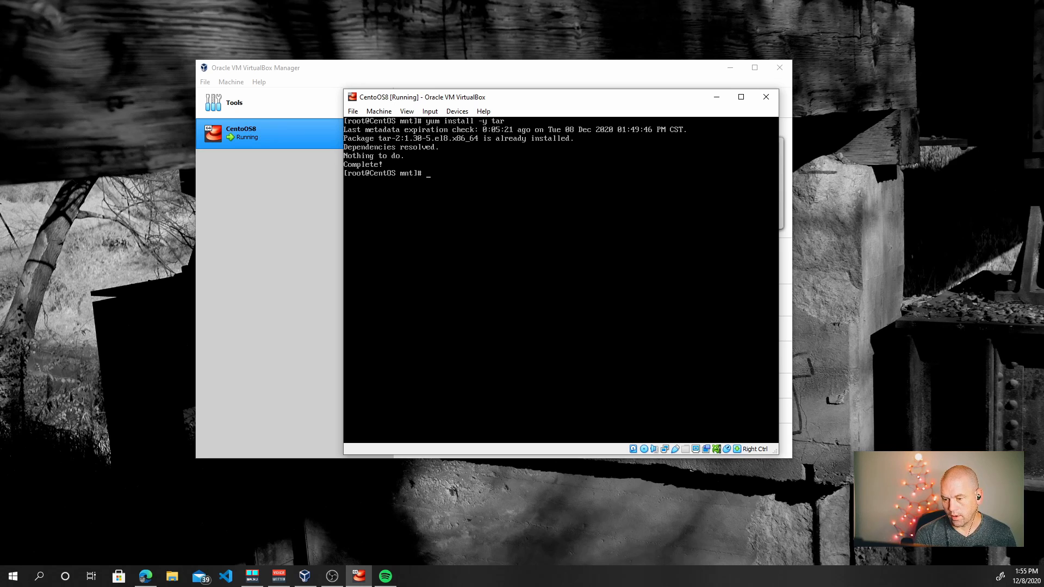
{"action": "type", "text": "ls"}
{"action": "key", "text": "Return"}
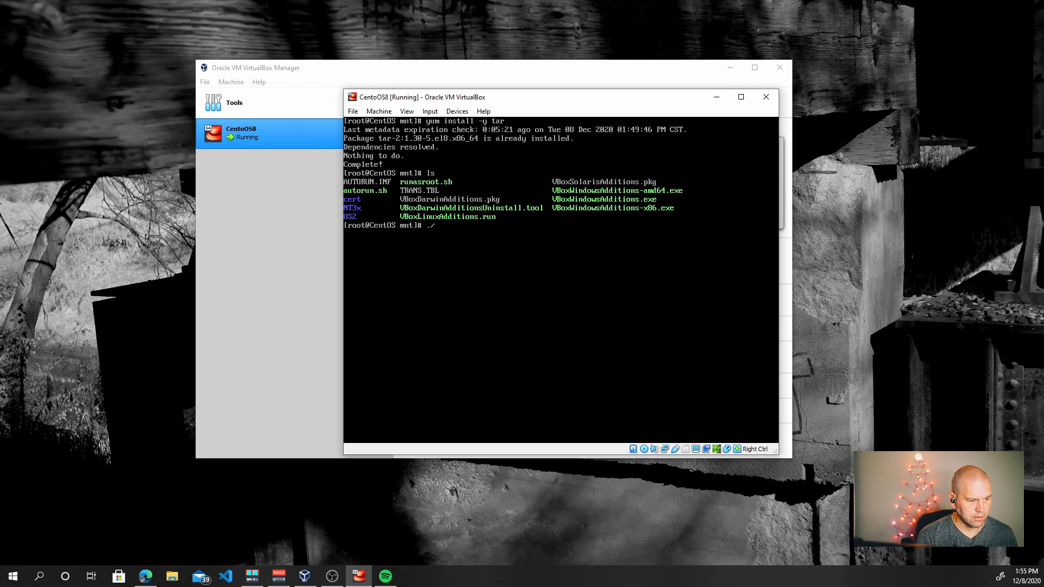
Retype ./VBoxLinuxAdditions.run at the prompt, correcting typos with Tab completion
{"action": "type", "text": "./Lin"}
{"action": "key", "text": "ctrl+c"}
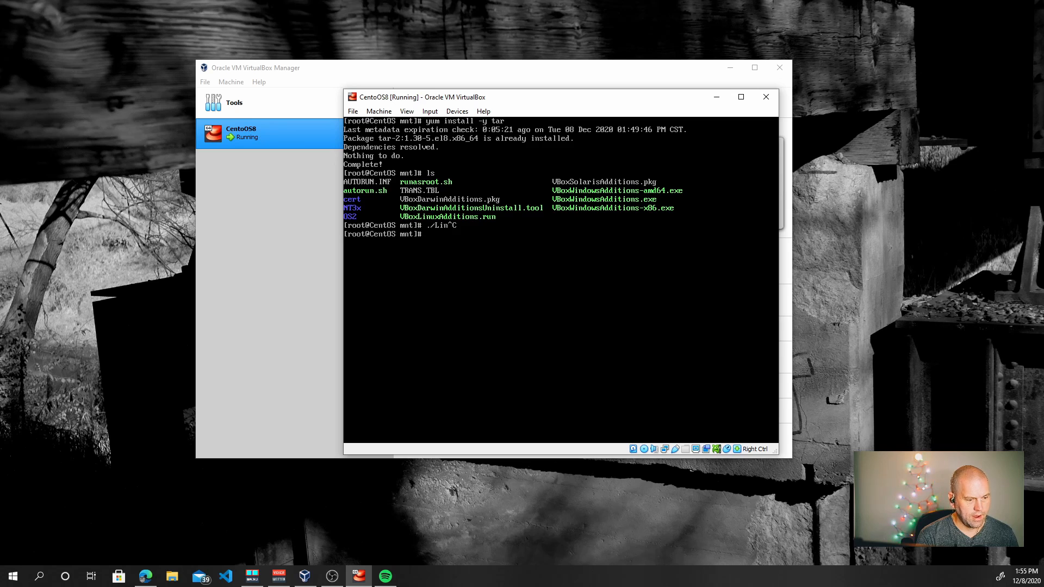
{"action": "type", "text": "./"}
{"action": "key", "text": "BackSpace"}
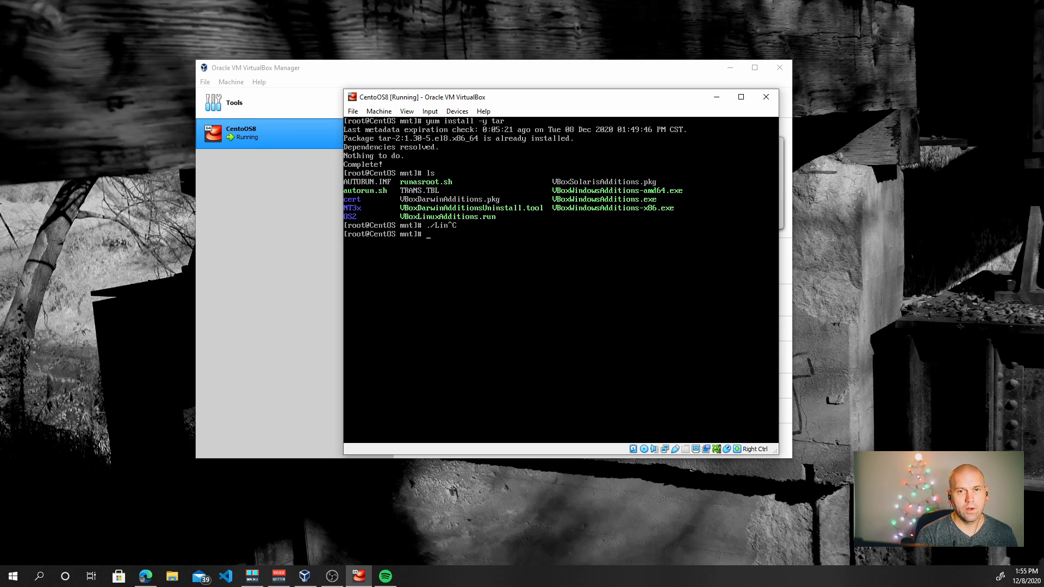
{"action": "type", "text": "/"}
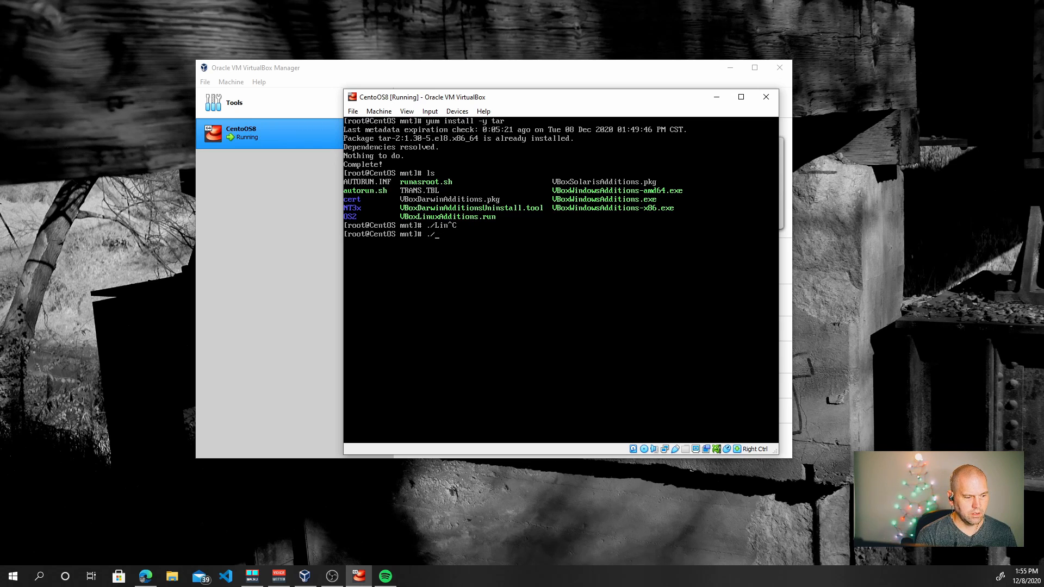
{"action": "type", "text": "VBox"}
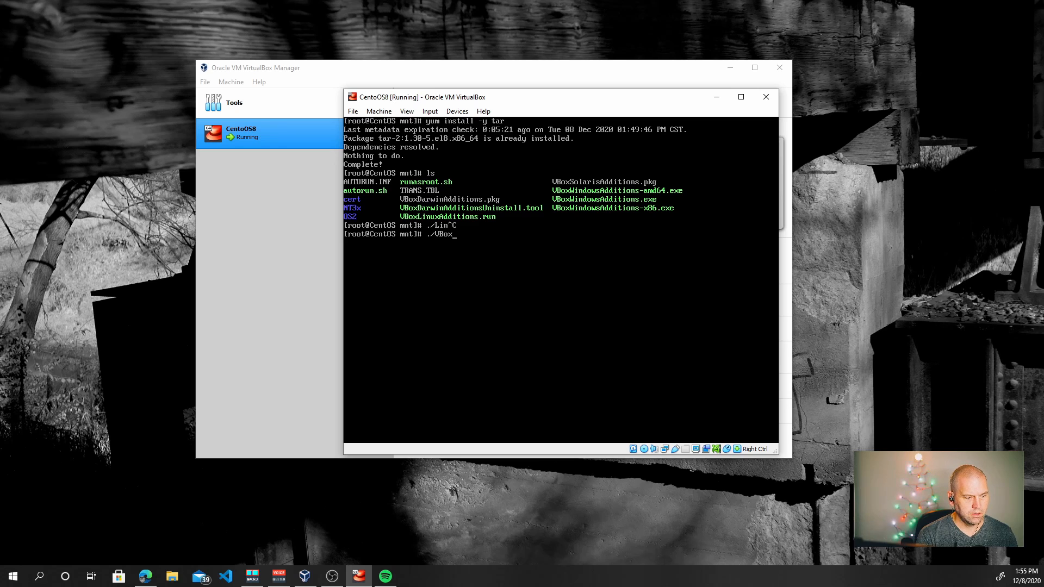
{"action": "type", "text": "Linx"}
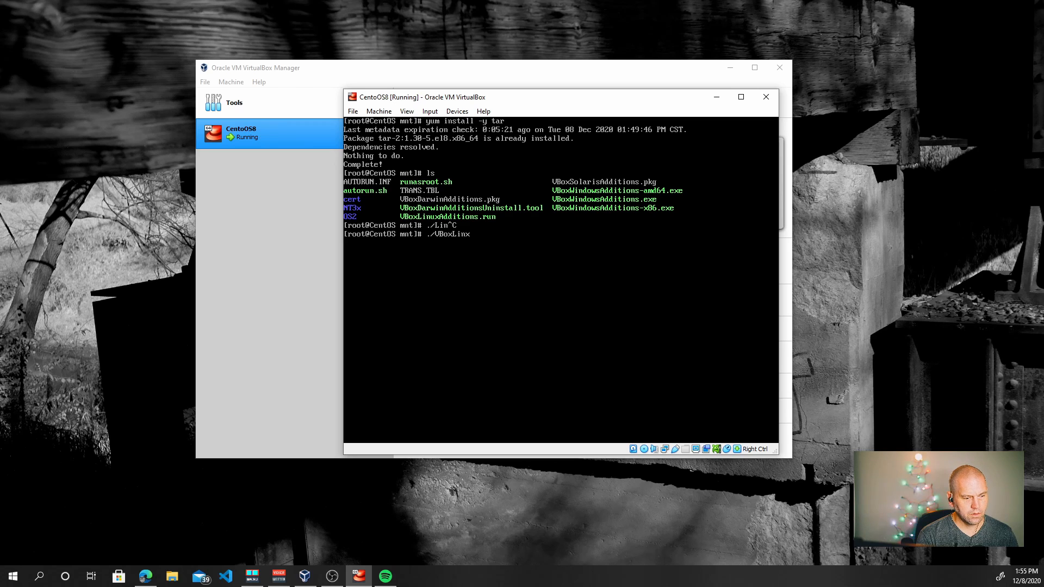
{"action": "key", "text": "BackSpace"}
{"action": "key", "text": "Tab"}
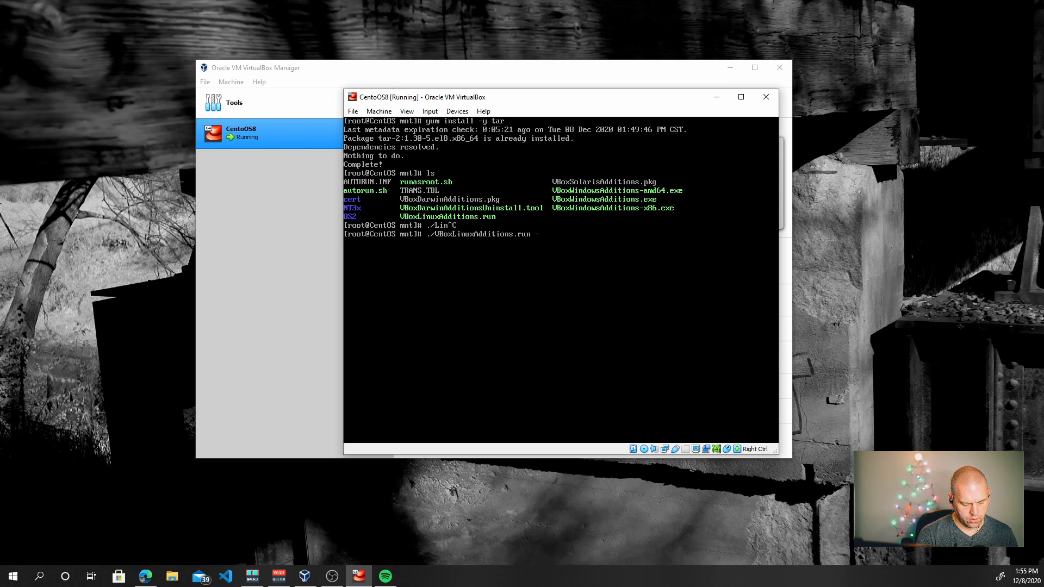
Show VBoxLinuxAdditions.run's -h help, then rerun the installer with the --nox11 option
{"action": "type", "text": "-h"}
{"action": "key", "text": "Return"}
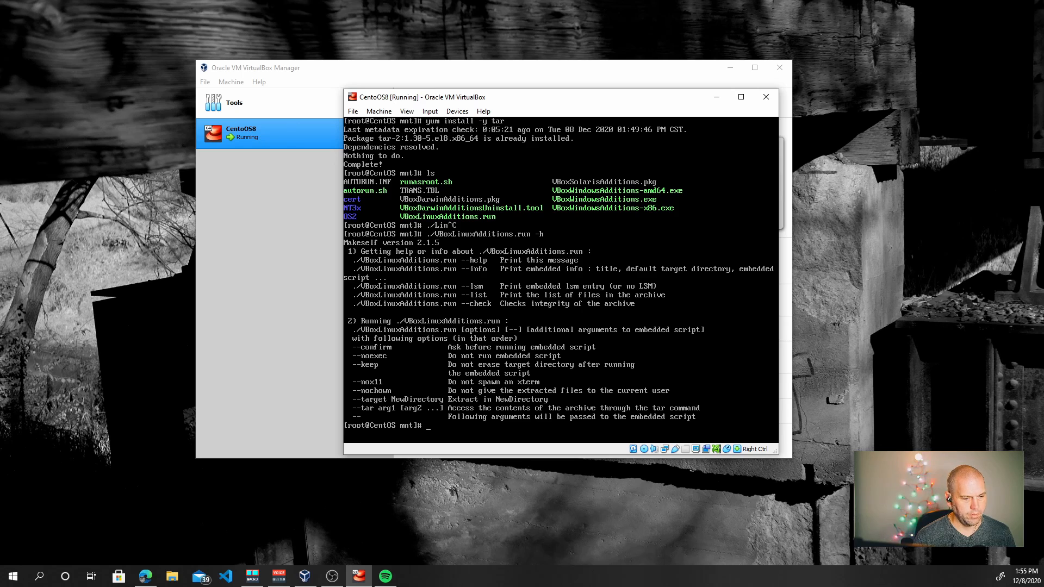
{"action": "key", "text": "Up"}
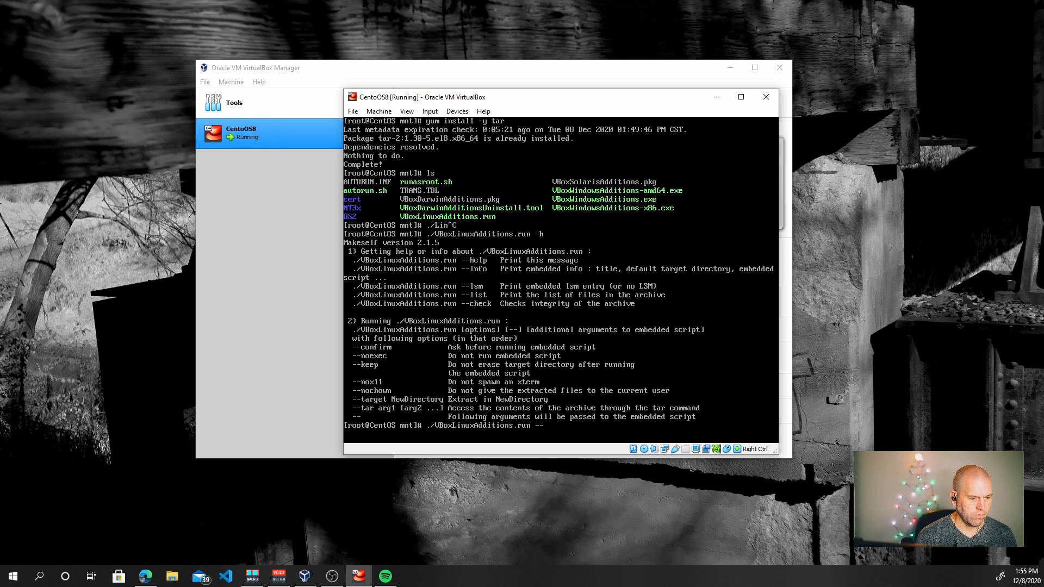
{"action": "type", "text": "nox11"}
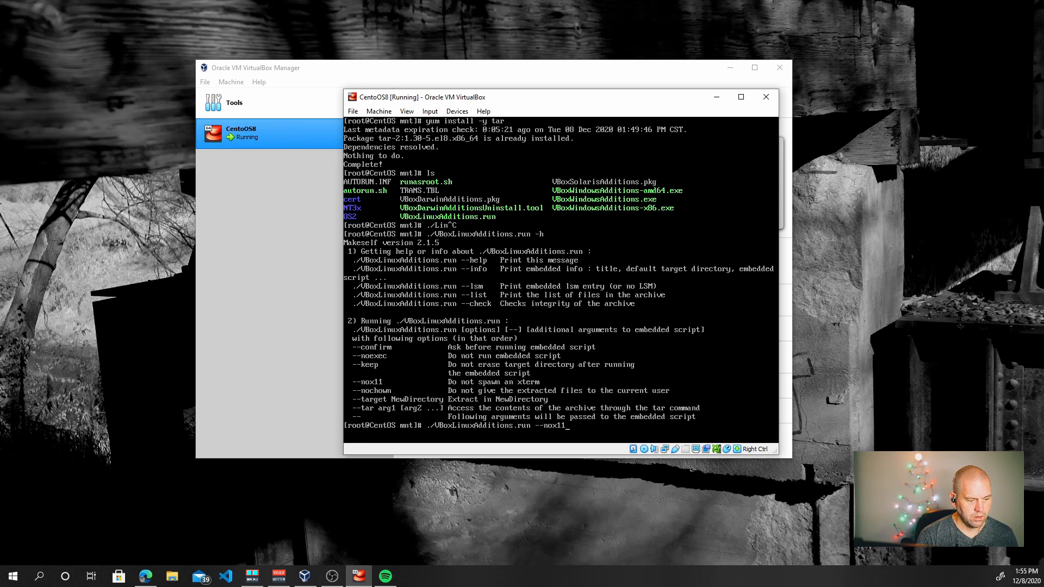
{"action": "key", "text": "Return"}
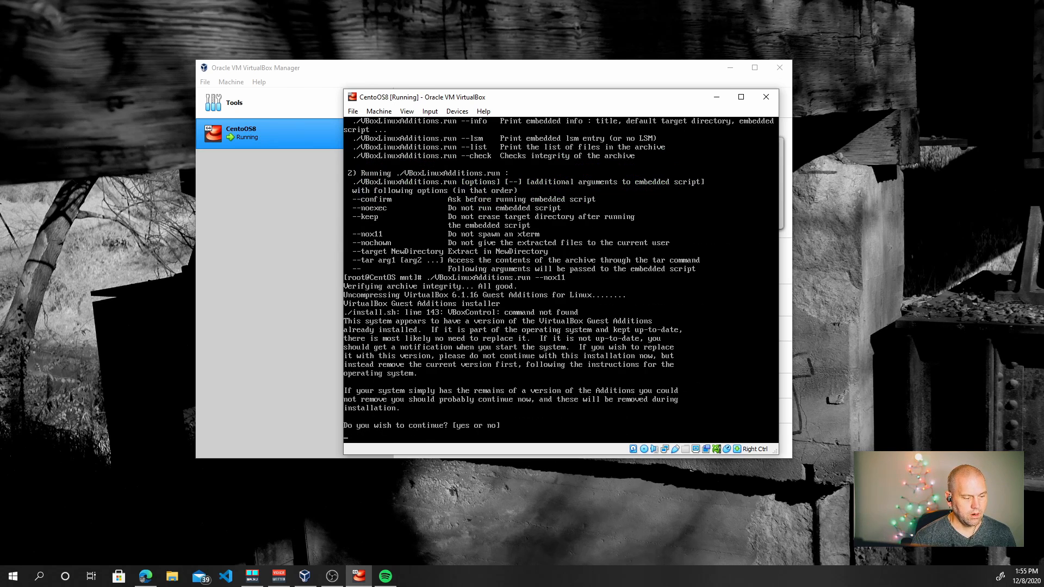
Answer 'yes' to continue so Guest Additions builds modules for kernel 4.18.0-240.1.1.el8_3.x86_64
{"action": "type", "text": "yr"}
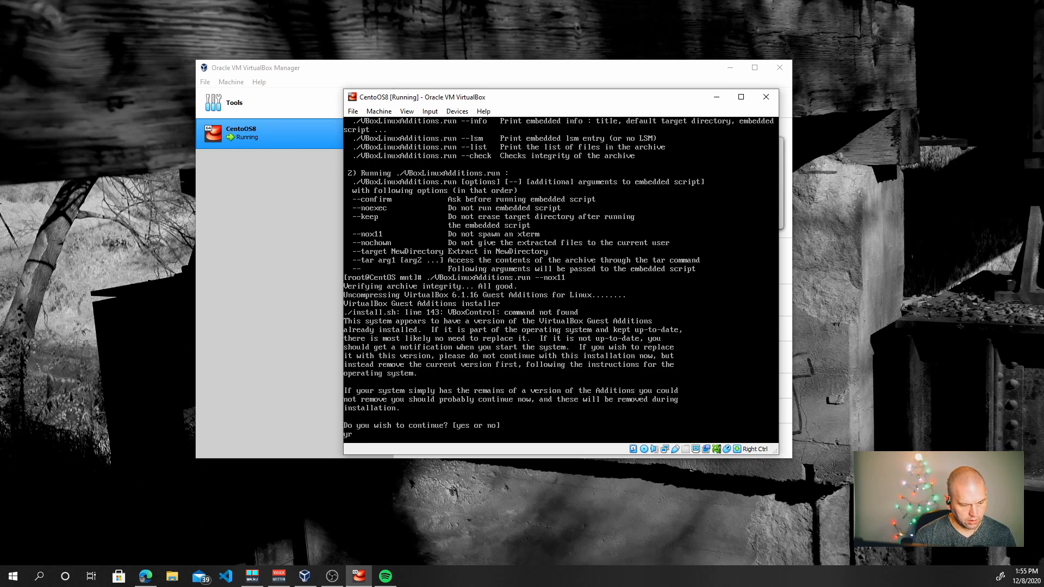
{"action": "key", "text": "BackSpace"}
{"action": "type", "text": "es"}
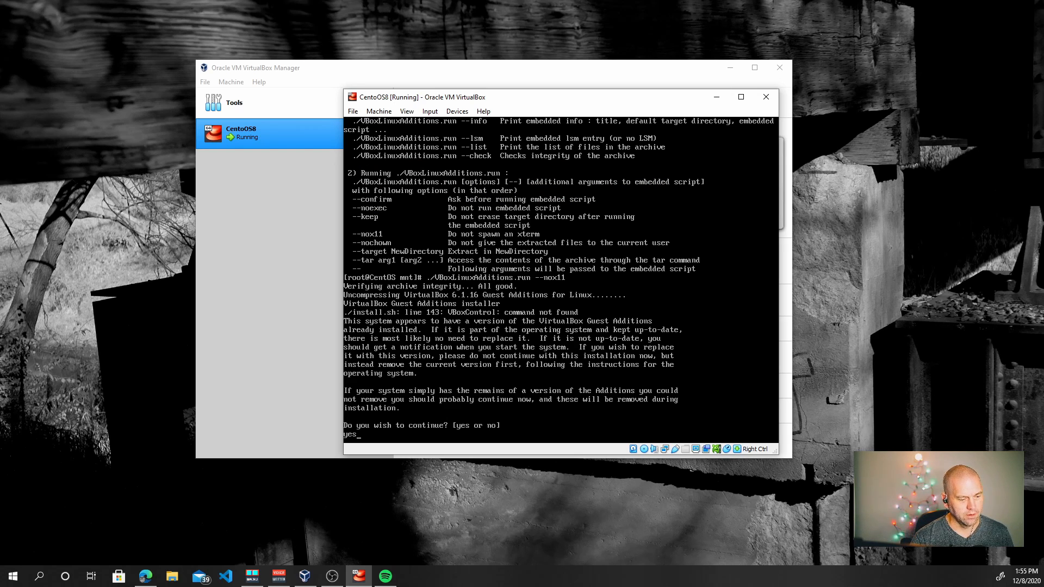
{"action": "key", "text": "Return"}
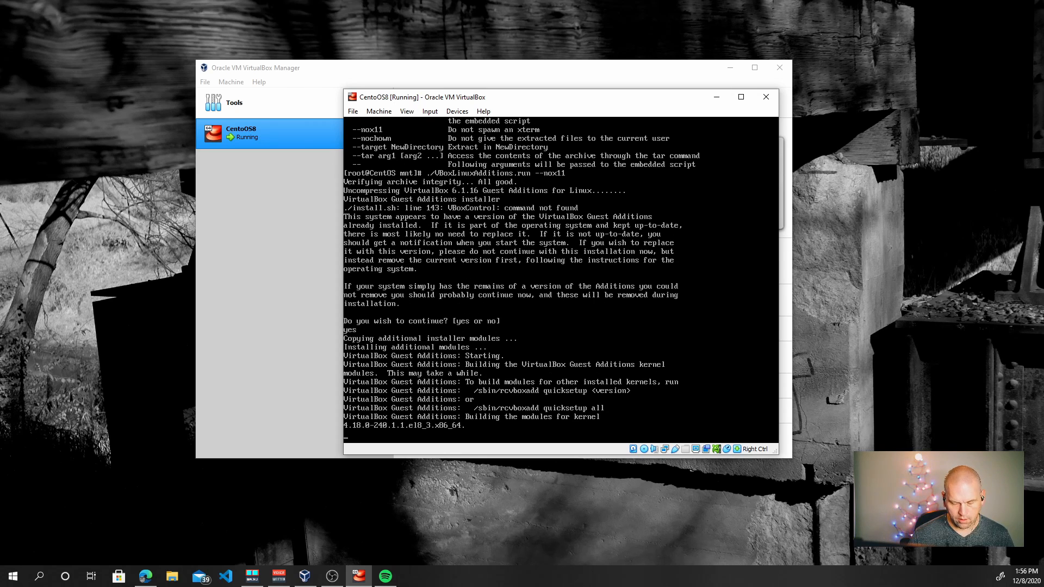
Release the mouse with Right Ctrl, refocus the CentOS window, and dismiss the mouse-integration notice
{"action": "key", "text": "Control_R"}
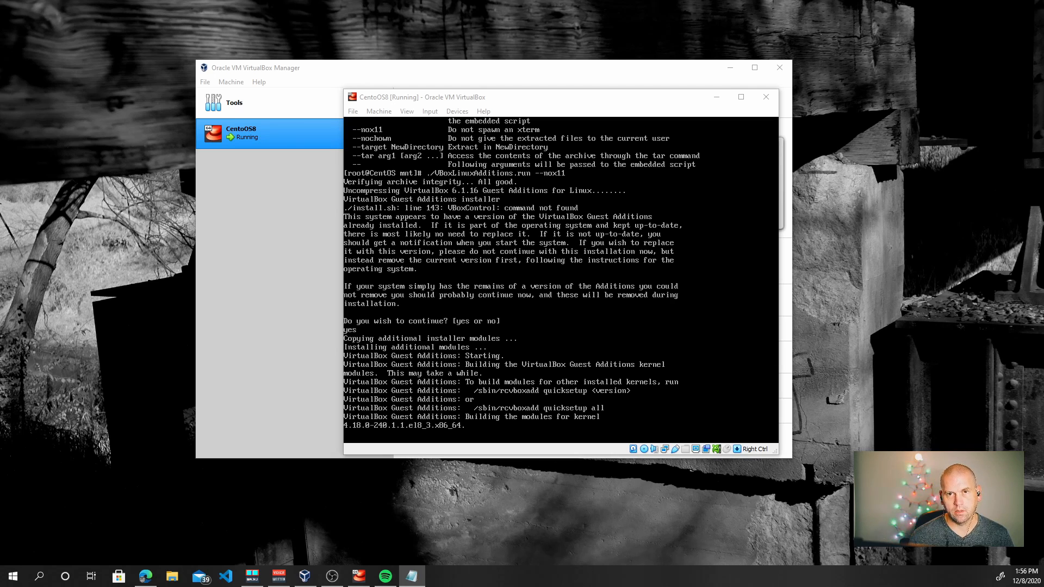
{"action": "left_click", "coordinate": [633, 296]}
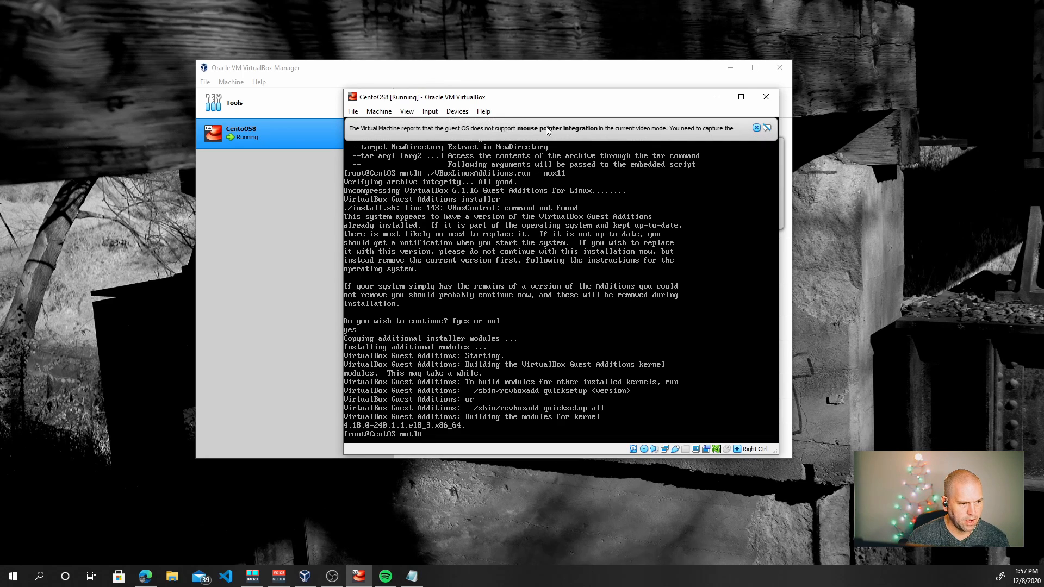
{"action": "left_click", "coordinate": [758, 126]}
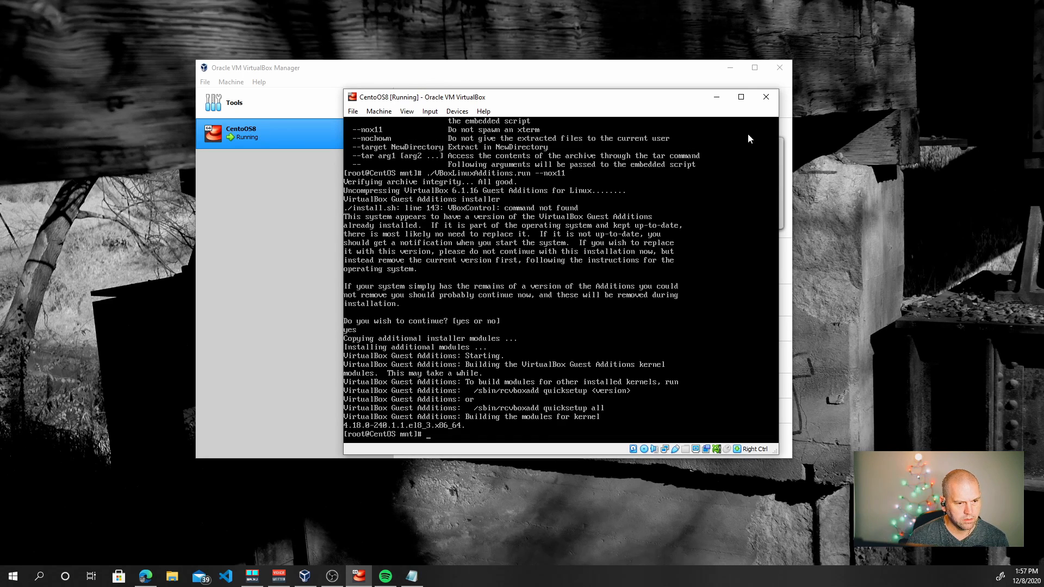